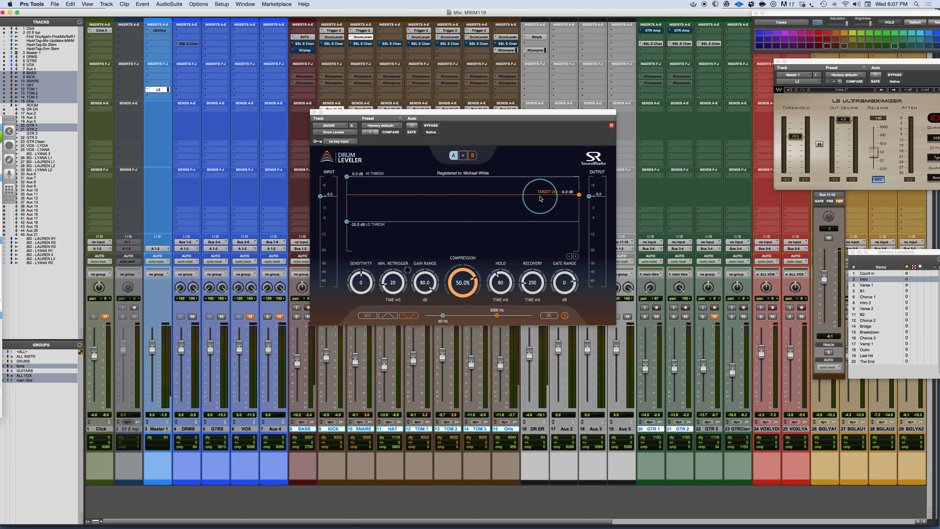
Step: Switch to the Edit window and bring the SNARE track into view, keeping the Drum Leveler window clear of its waveform
left_click_drag(406, 114, 480, 100)
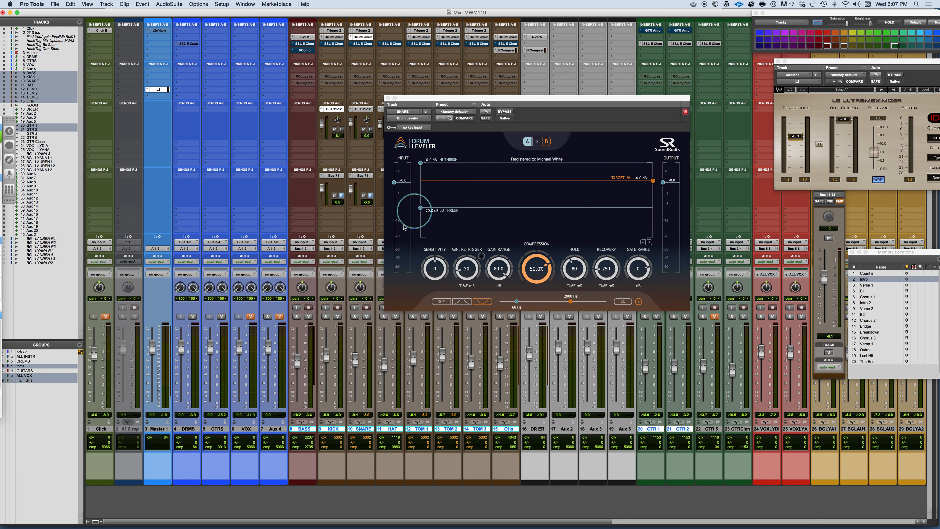
left_click(355, 317)
key("super+equal")
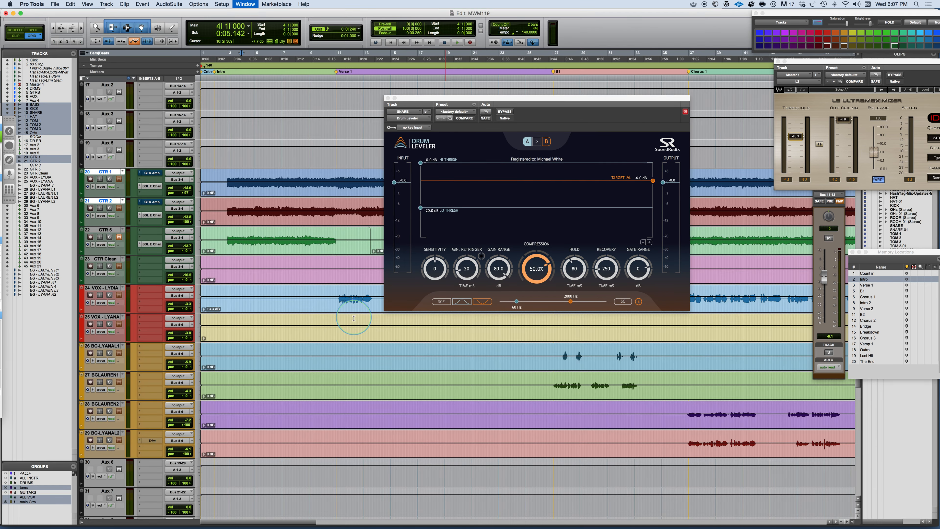
left_click_drag(473, 99, 368, 309)
scroll(380, 224, "right", 15)
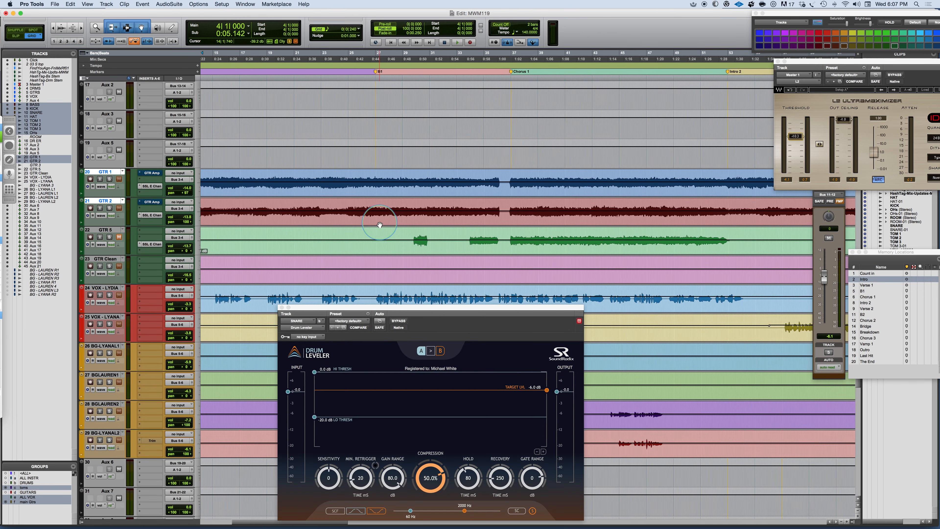
scroll(381, 224, "down", 2)
scroll(380, 223, "up", 12)
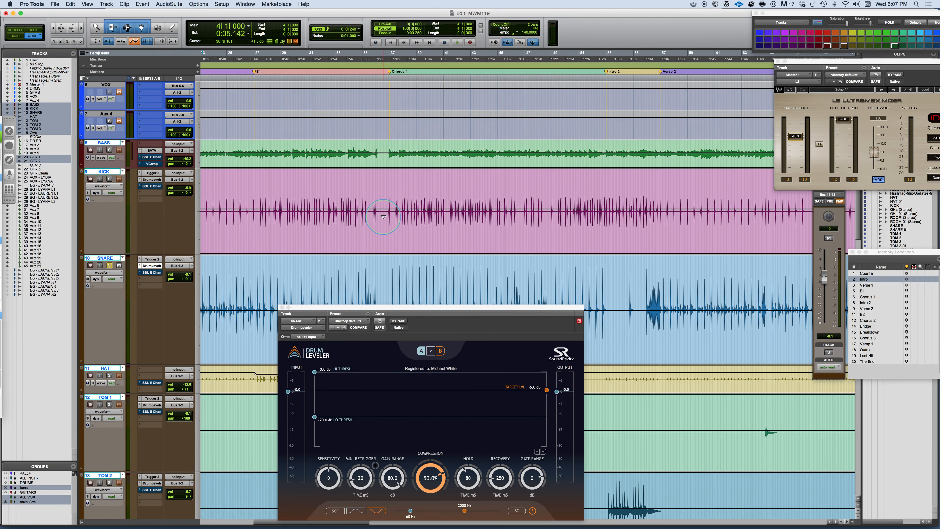
scroll(383, 217, "left", 10)
left_click_drag(390, 307, 523, 206)
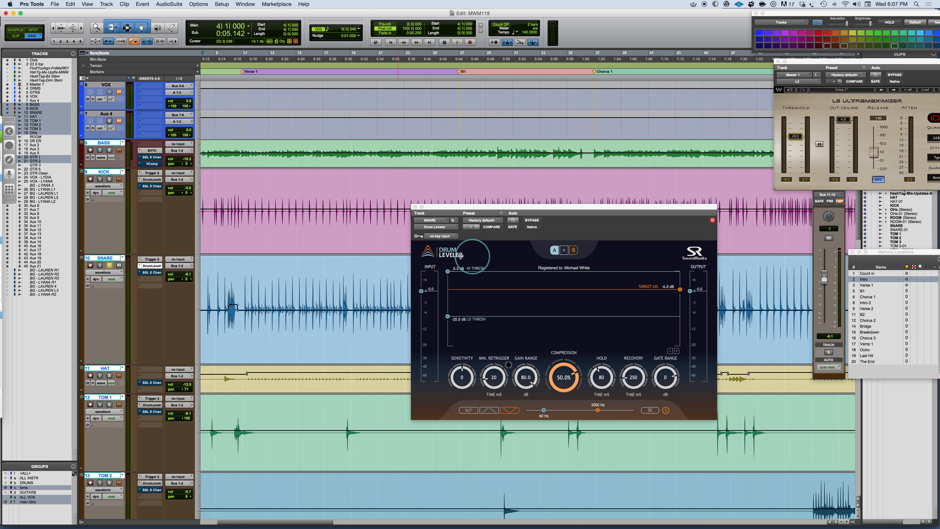
Step: Look through the SNARE track's song sections and place the playback start just before Verse 2, at 55|4|240
scroll(324, 313, "left", 5)
scroll(324, 313, "right", 20)
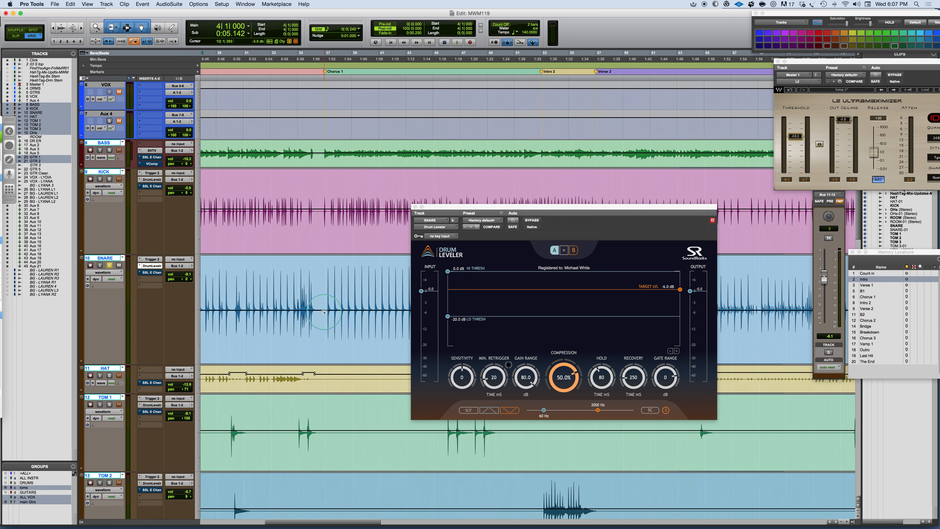
scroll(324, 313, "right", 20)
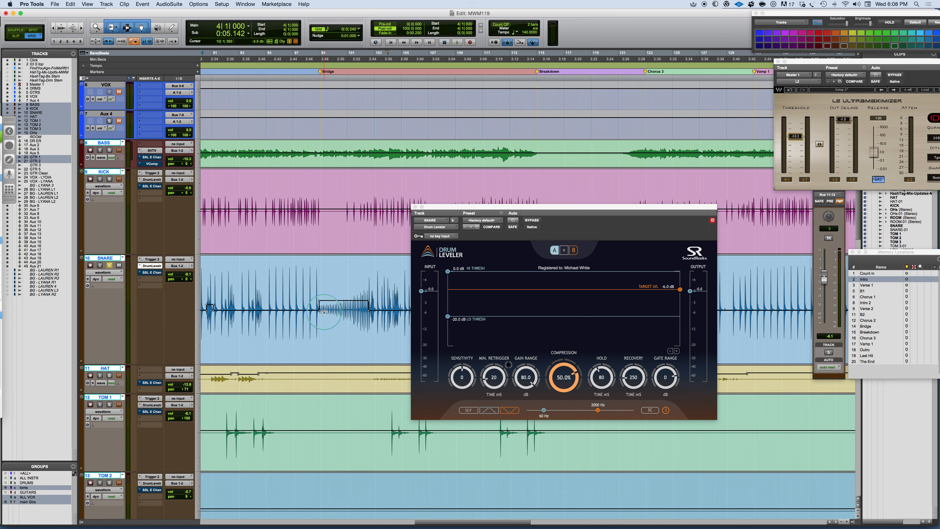
scroll(349, 305, "left", 13)
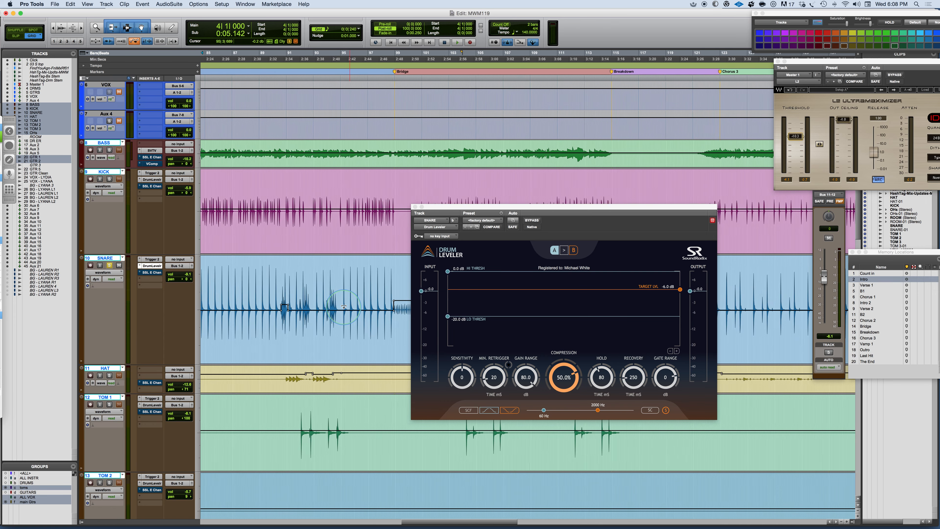
scroll(345, 307, "left", 5)
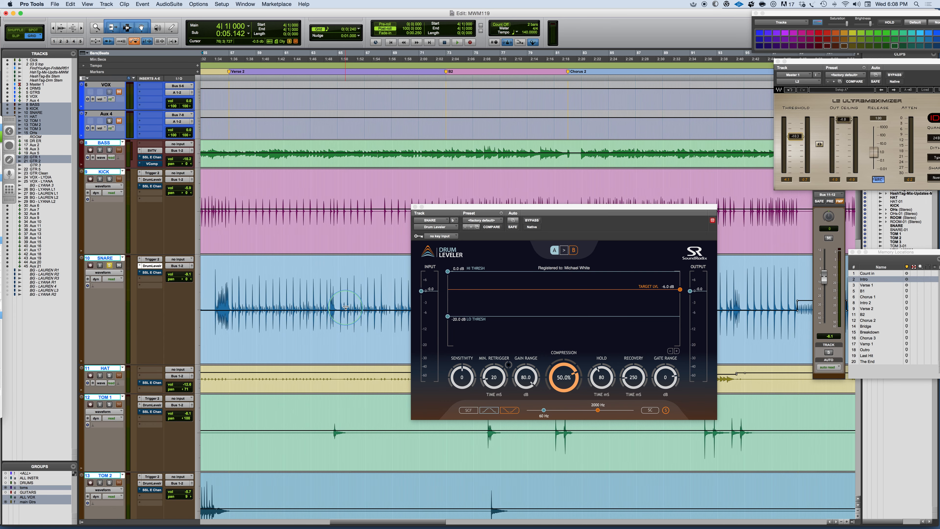
left_click(213, 287)
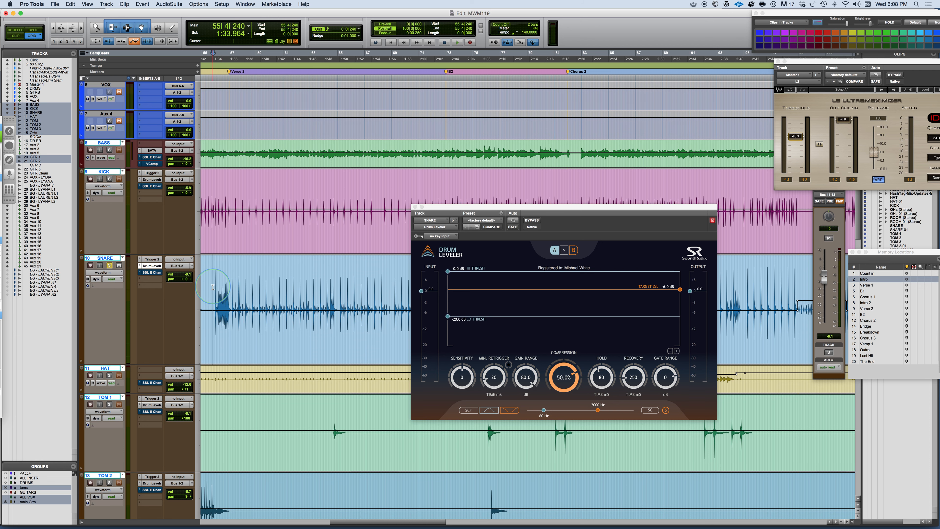
Step: Set Drum Leveler's low threshold to about -27.1 dB, target level to -11.1 dB and high threshold to -3.6 dB
left_click_drag(575, 208, 468, 184)
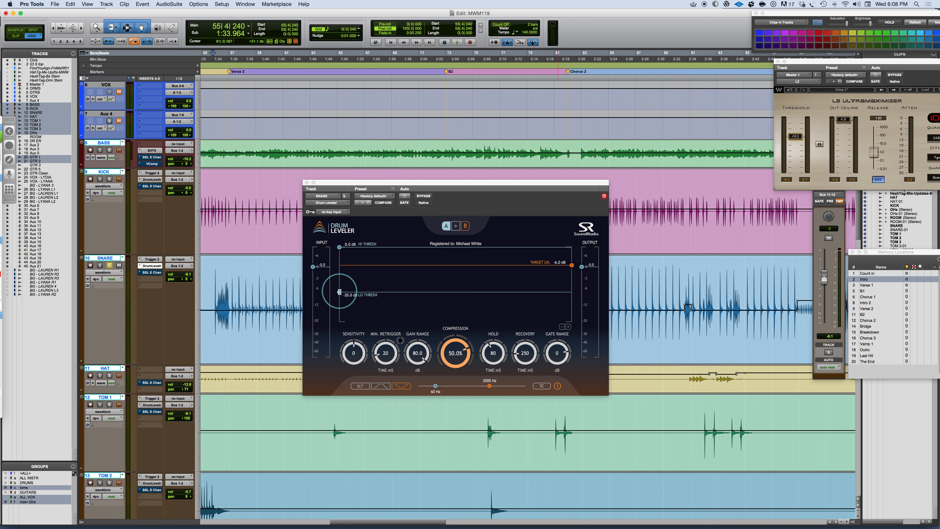
left_click_drag(340, 292, 339, 300)
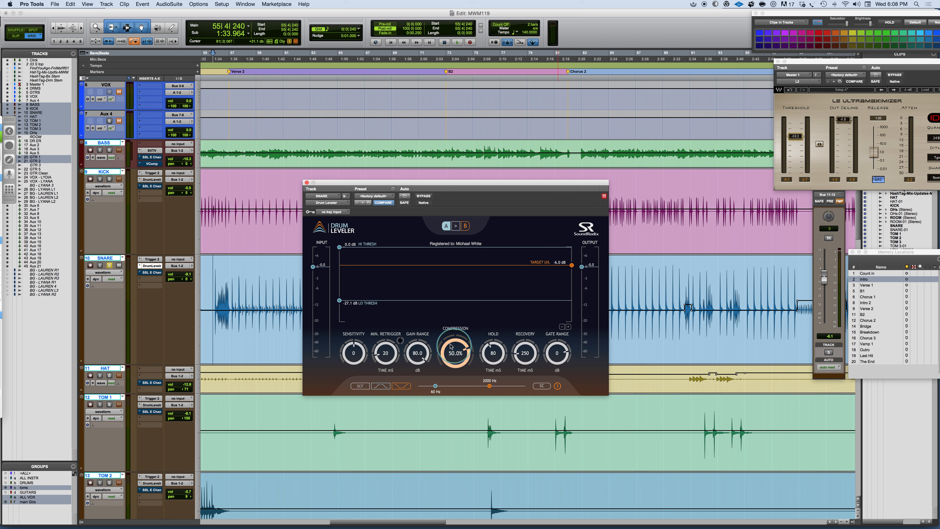
left_click_drag(572, 266, 573, 277)
left_click_drag(339, 247, 339, 257)
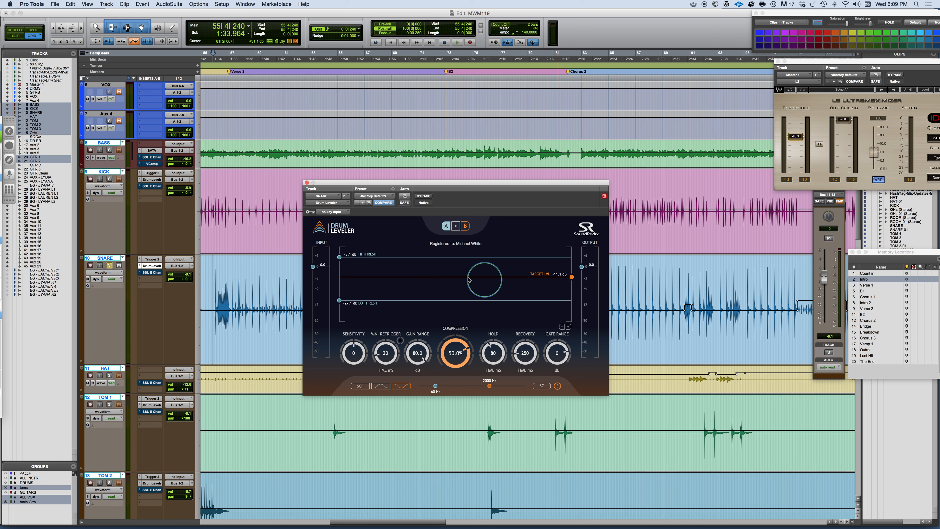
left_click_drag(339, 257, 339, 258)
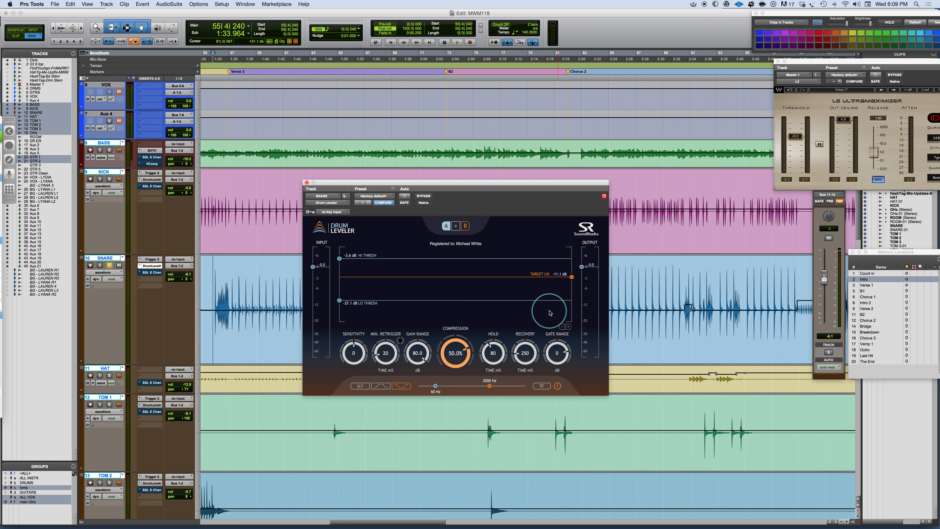
Step: Audition the snare from Verse 2 while setting the high threshold to about -2.3 dB and the target level to -13.7 dB
key("space")
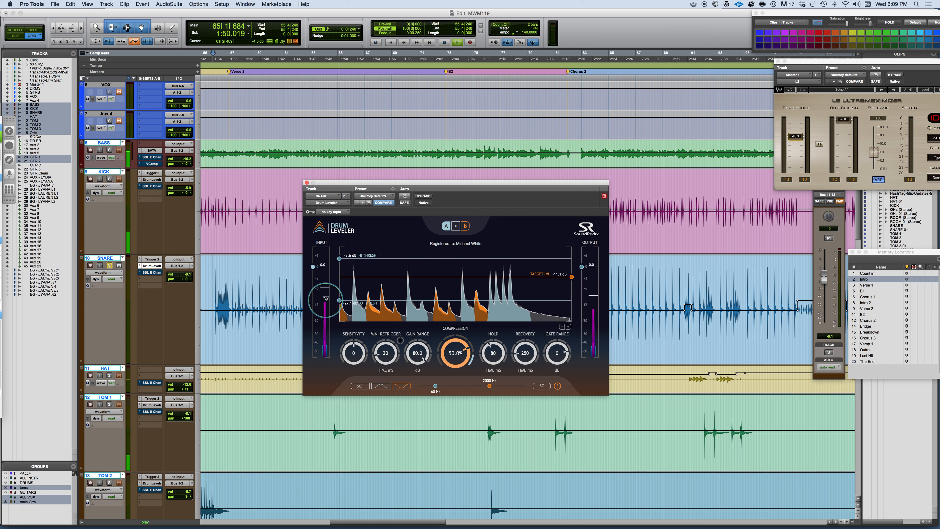
key("space")
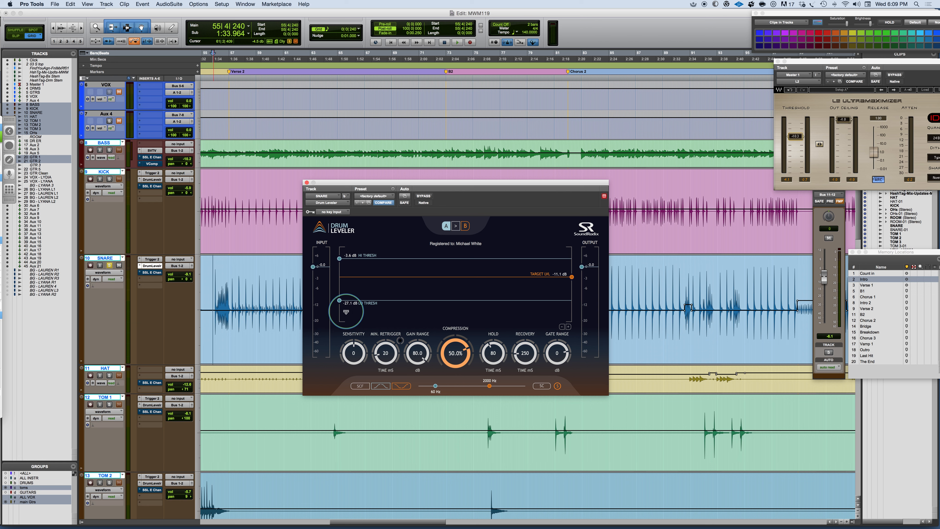
key("space")
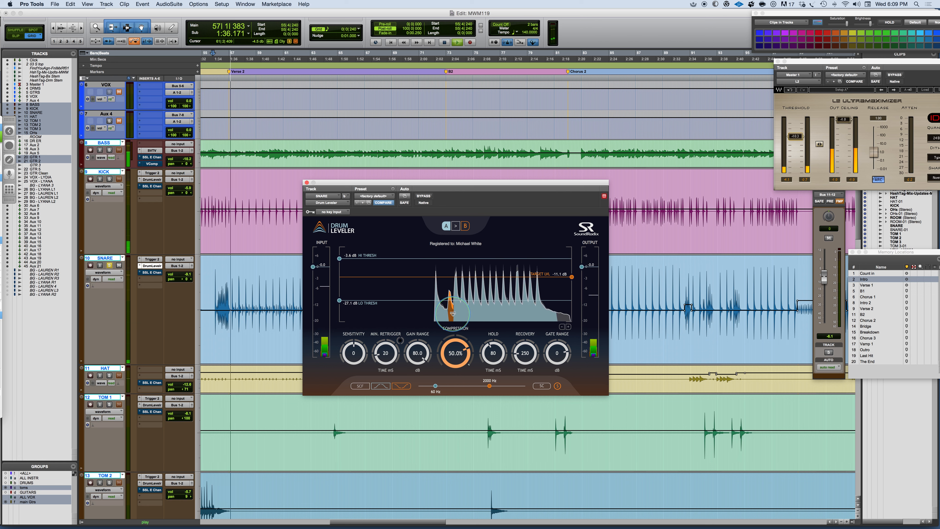
left_click_drag(339, 258, 333, 275)
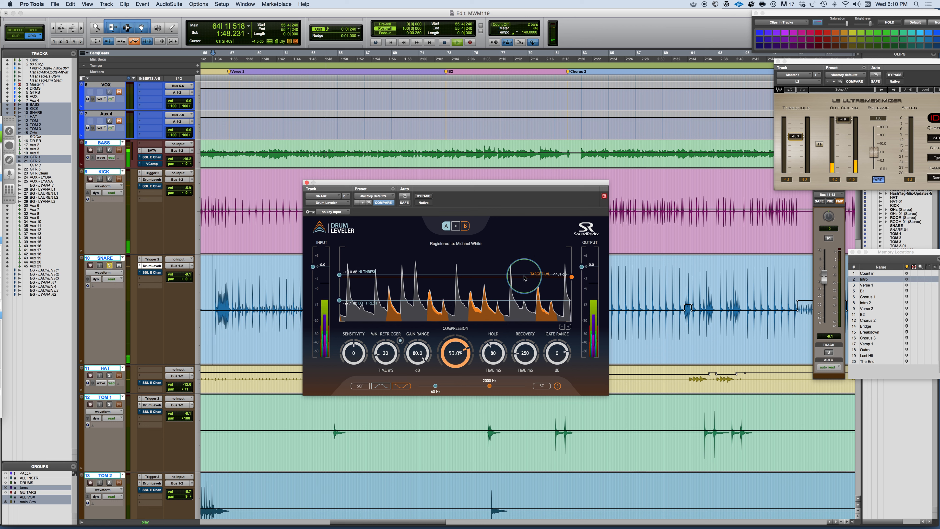
left_click_drag(339, 275, 341, 257)
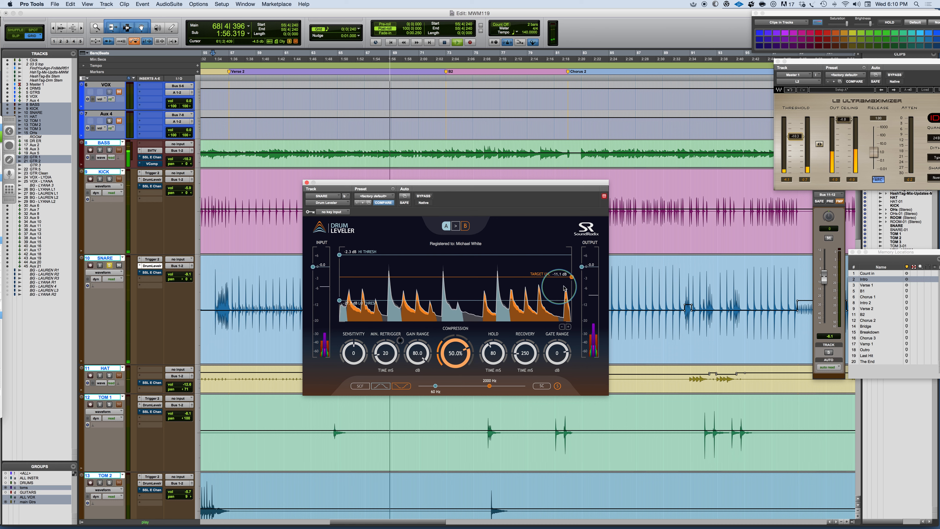
left_click_drag(572, 280, 572, 282)
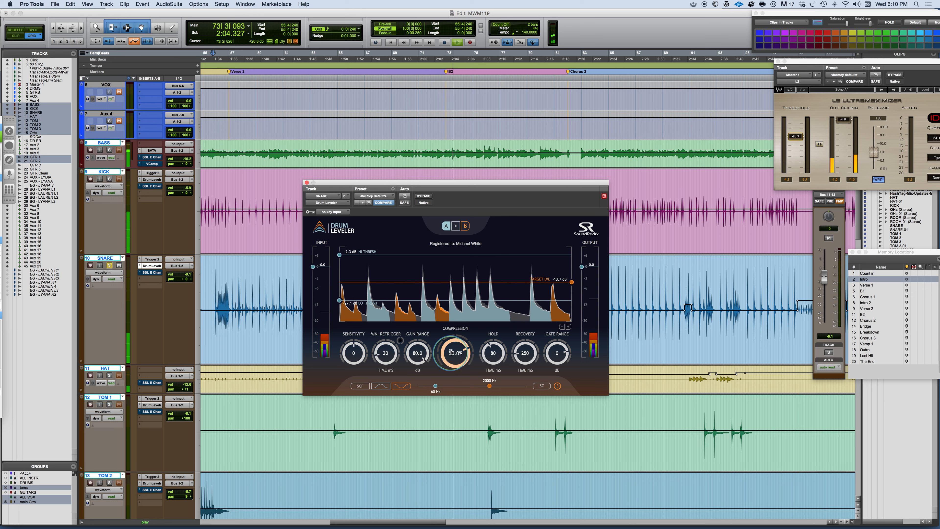
Step: Raise the compression to 100% and lower the low threshold to -80 dB, and replay Verse 2 to hear the leveling
left_click_drag(450, 358, 443, 311)
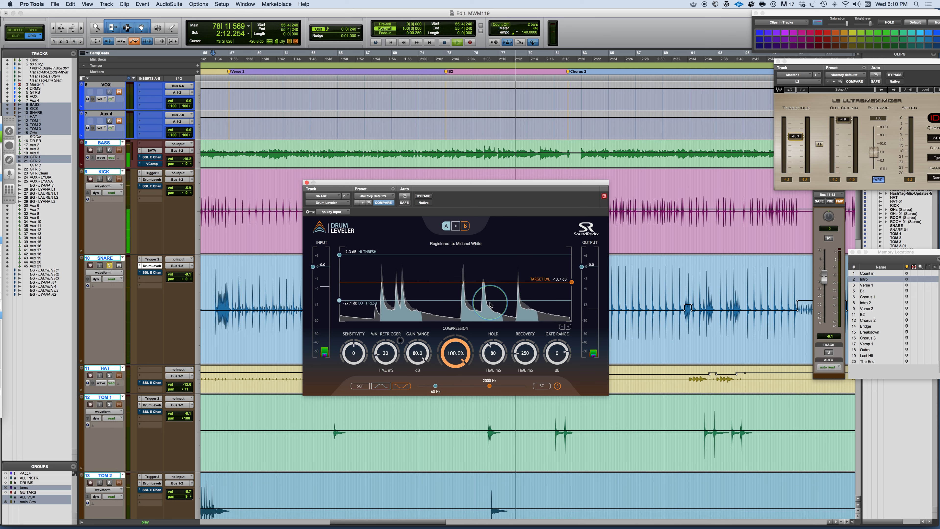
left_click_drag(334, 303, 339, 341)
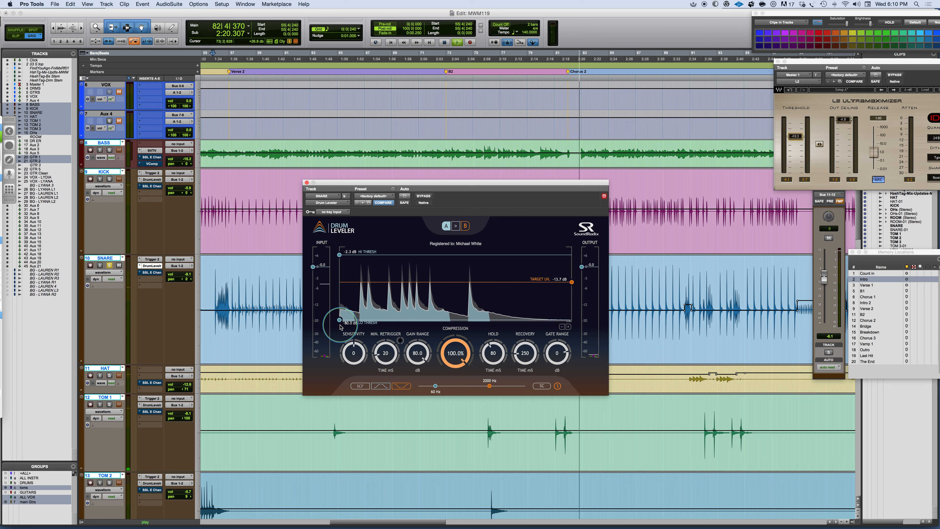
key("space")
key("space")
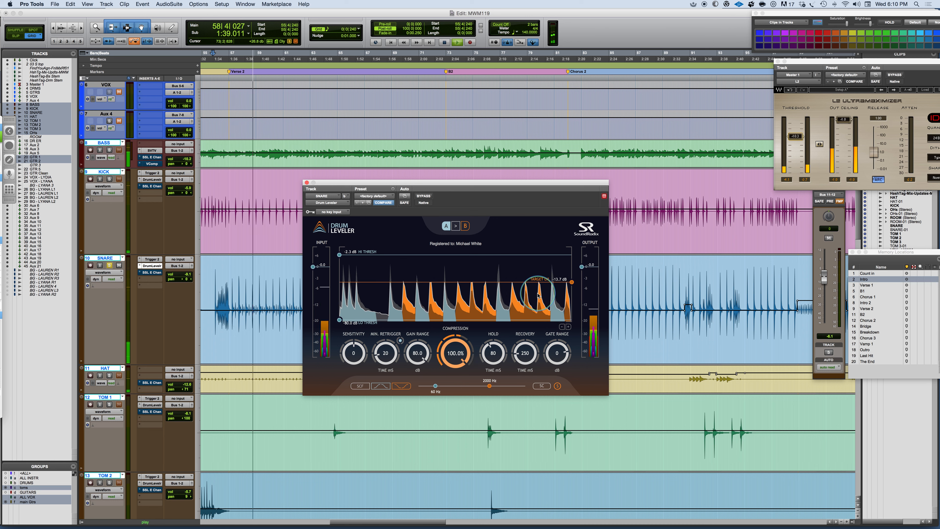
key("space")
Step: Return the compression to 50% and audition the start of Verse 2 again
mouse_move(450, 356)
left_mouse_down()
mouse_move(447, 379)
mouse_move(452, 359)
left_mouse_up()
key("space")
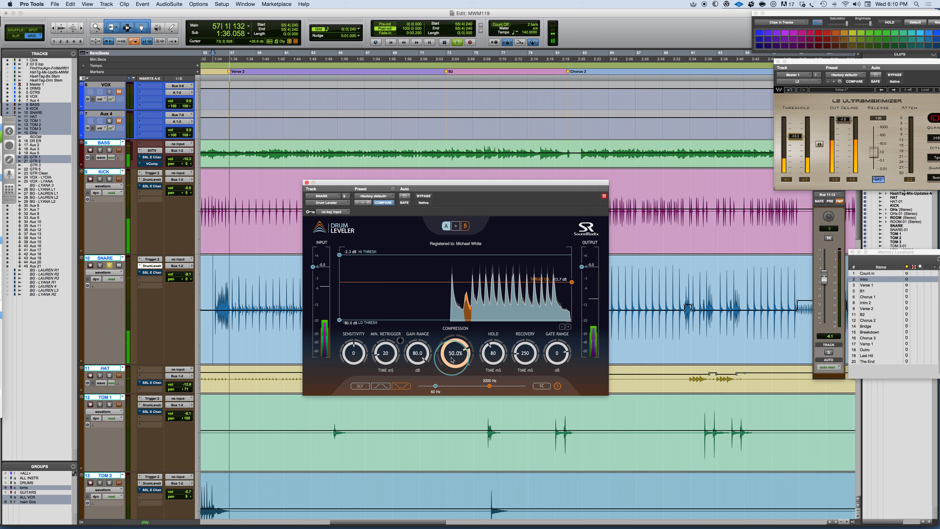
key("space")
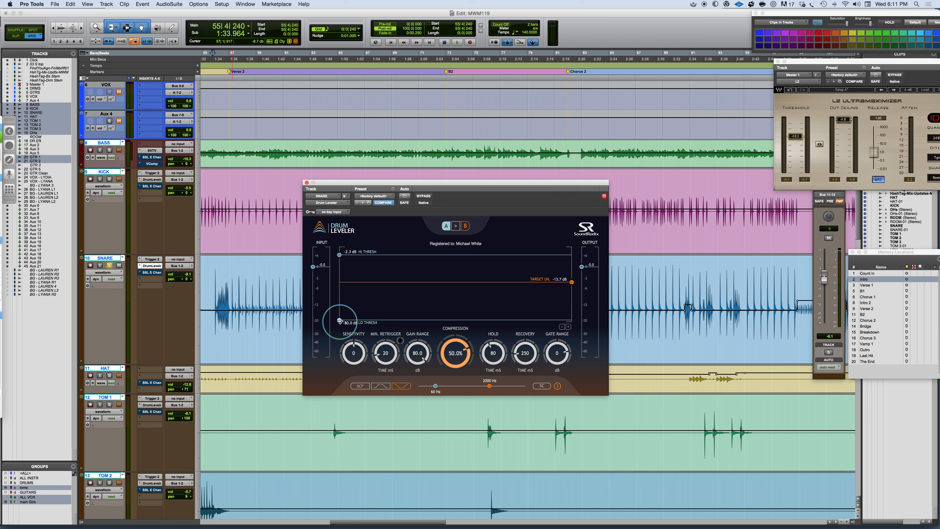
Step: Uncover the snare waveform to inspect its hits, bring Drum Leveler back over it, and set the high threshold to -2.1 dB
mouse_move(340, 321)
left_mouse_down()
mouse_move(336, 310)
mouse_move(335, 334)
left_mouse_up()
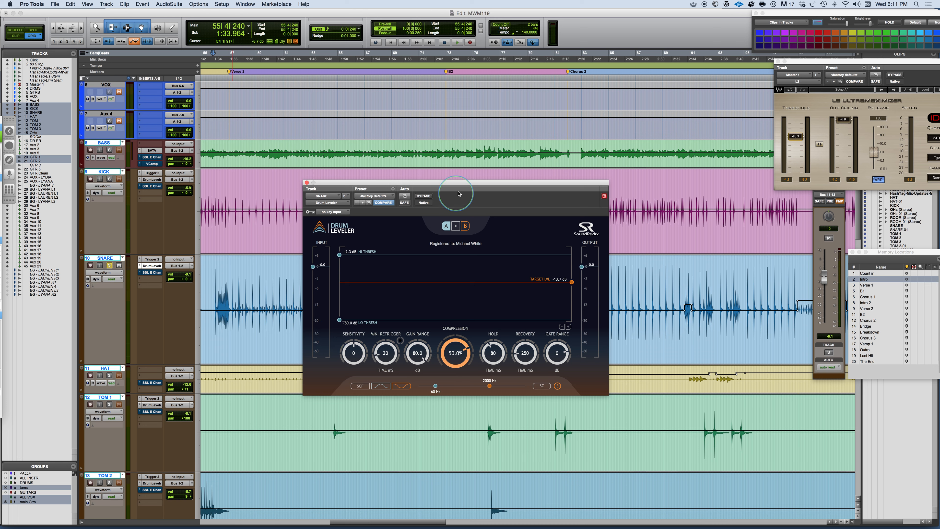
left_click_drag(471, 183, 503, 349)
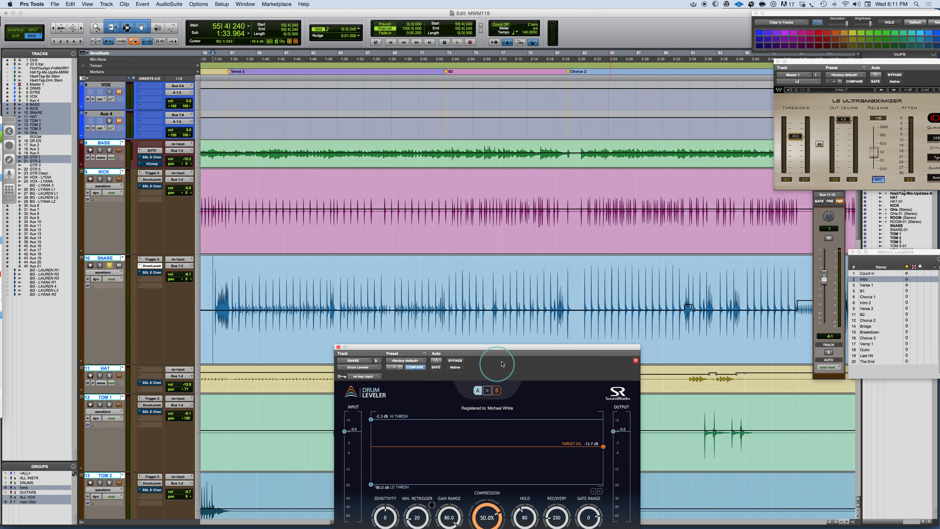
left_click_drag(518, 351, 548, 167)
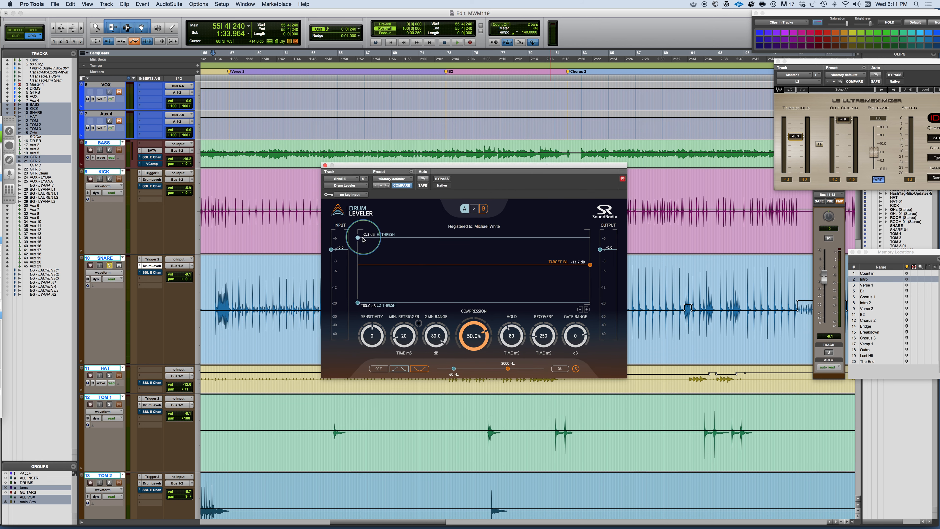
left_click_drag(358, 237, 358, 238)
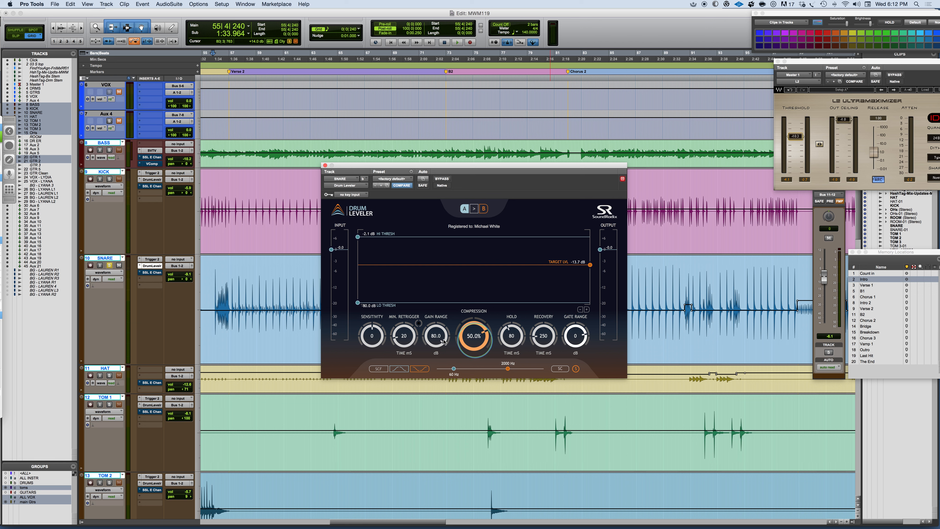
Step: Try a gain range of 5.6 dB and return it to 80 dB, keeping the gate range and minimum retrigger settings
mouse_move(583, 342)
left_mouse_down()
mouse_move(580, 326)
mouse_move(580, 335)
left_mouse_up()
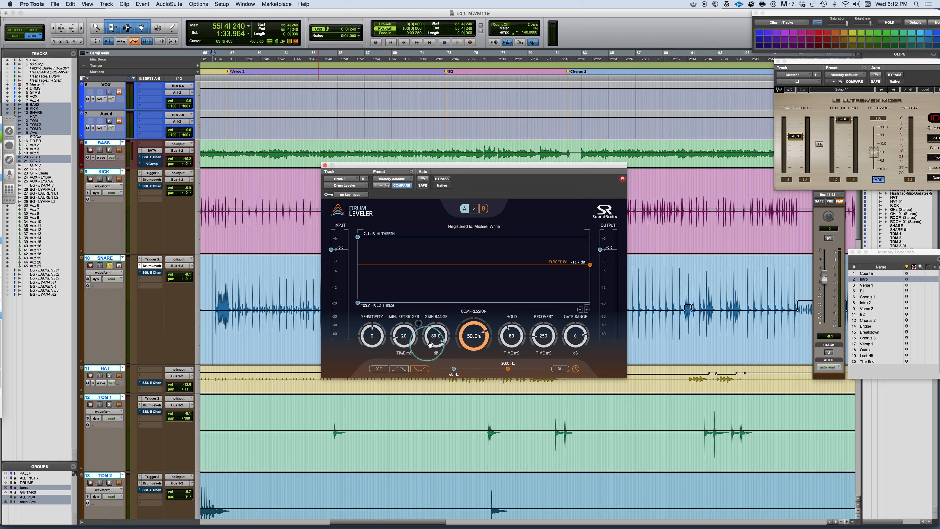
left_click_drag(407, 342, 404, 337)
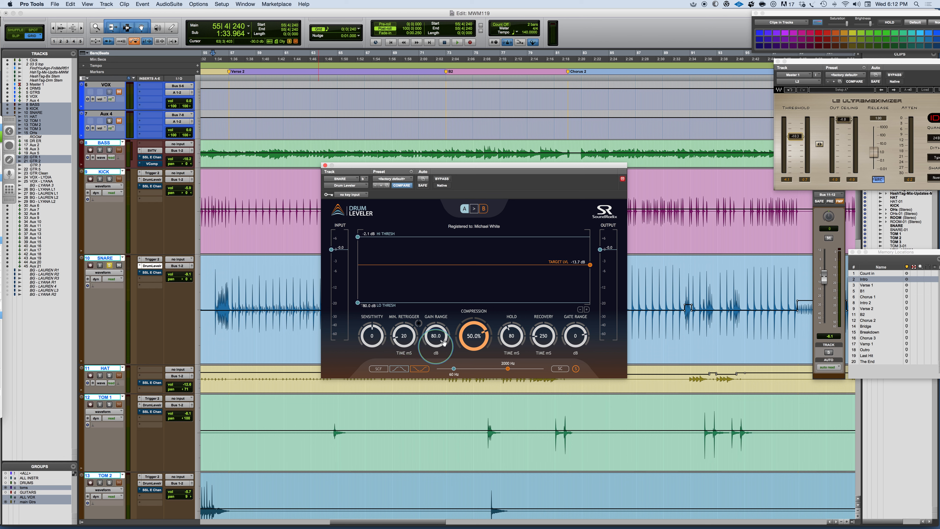
left_click_drag(436, 336, 438, 411)
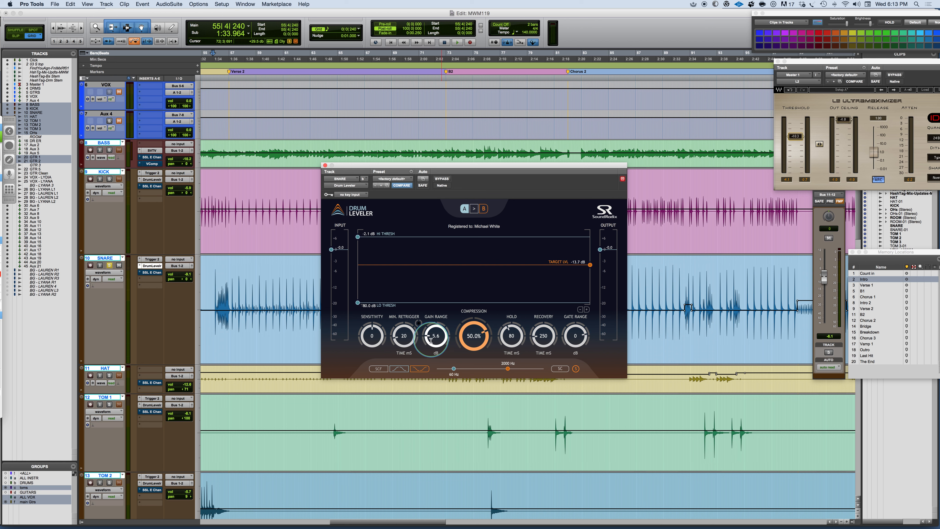
left_click_drag(431, 340, 457, 322)
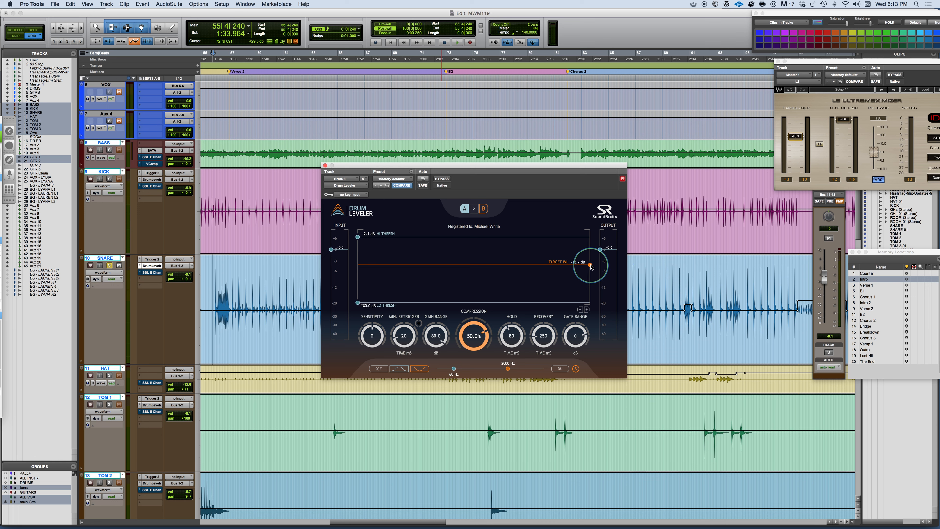
Step: Play Verse 2 and set the target level to -8.7 dB and the low threshold to about -34 dB
key("space")
left_click_drag(590, 266, 590, 255)
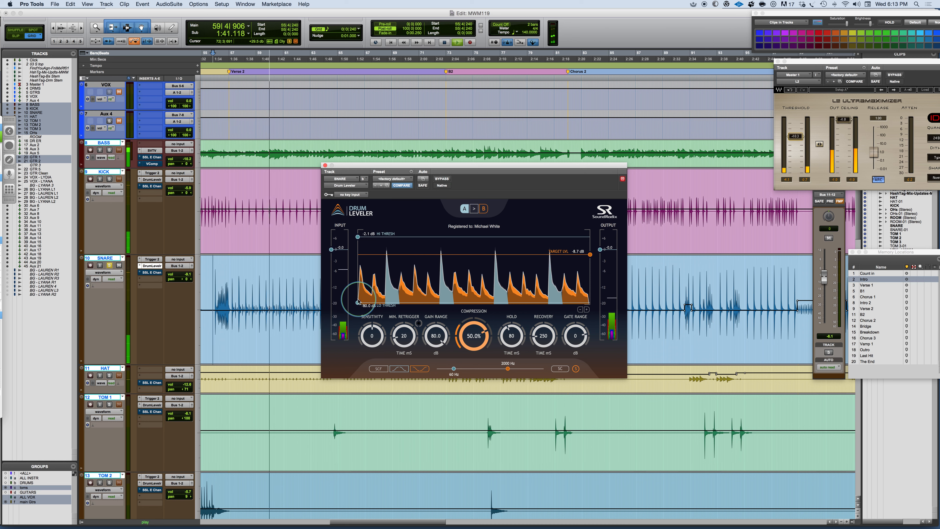
left_click_drag(358, 303, 360, 291)
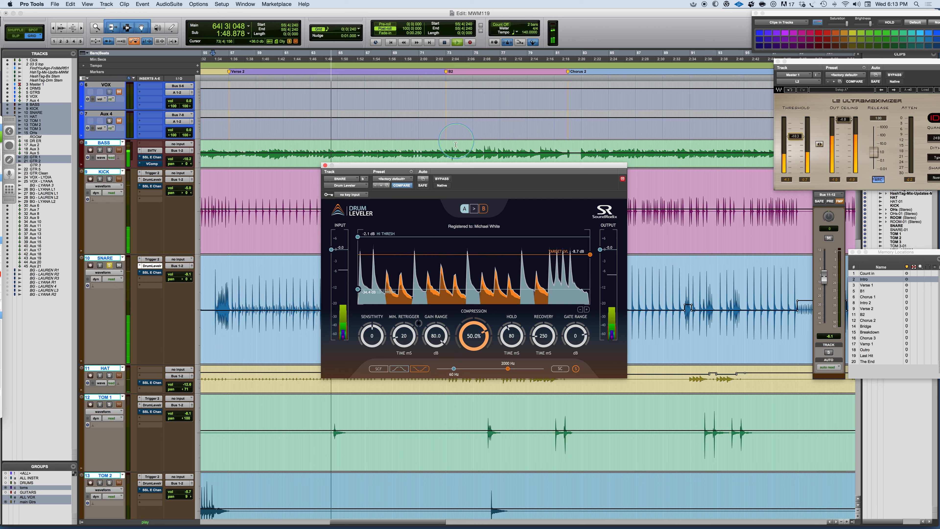
Step: Compare the snare in Verse 2 with Drum Leveler bypassed and active, replaying the passage for each state
key("space")
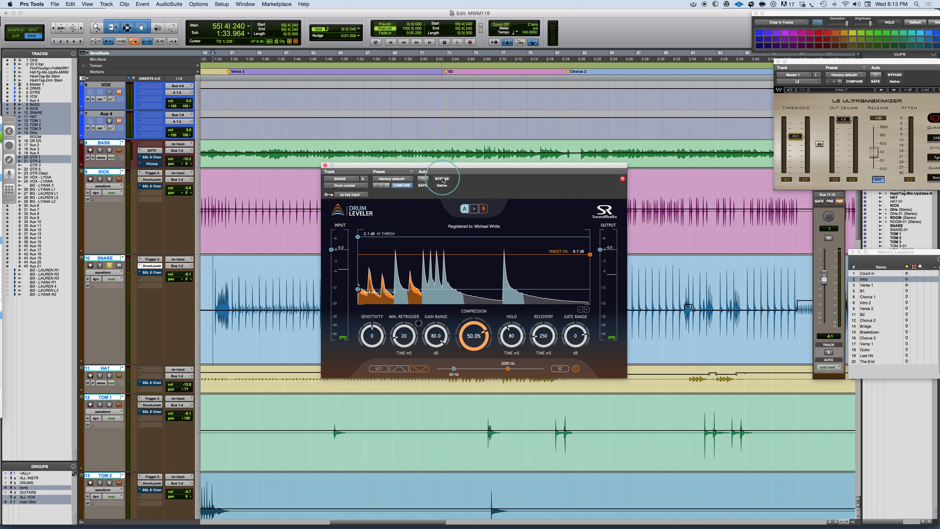
key("space")
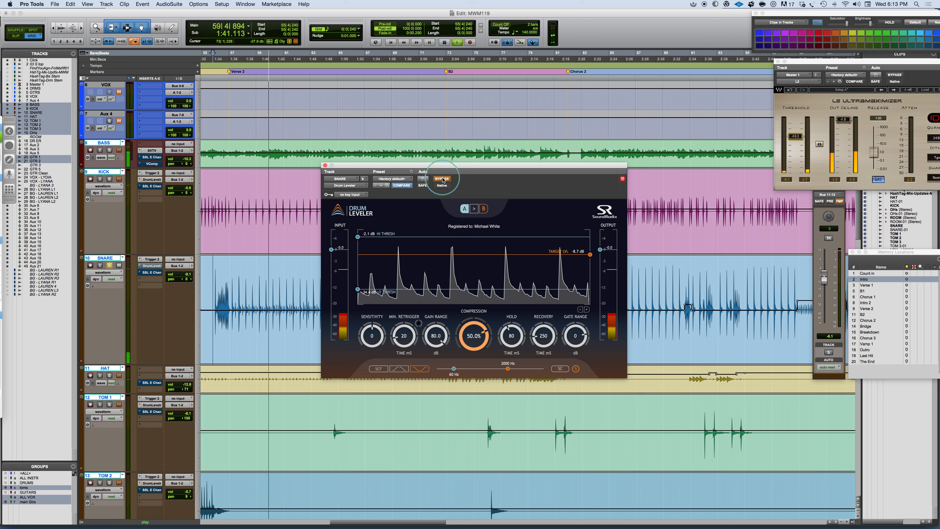
key("space")
left_click(442, 179)
key("space")
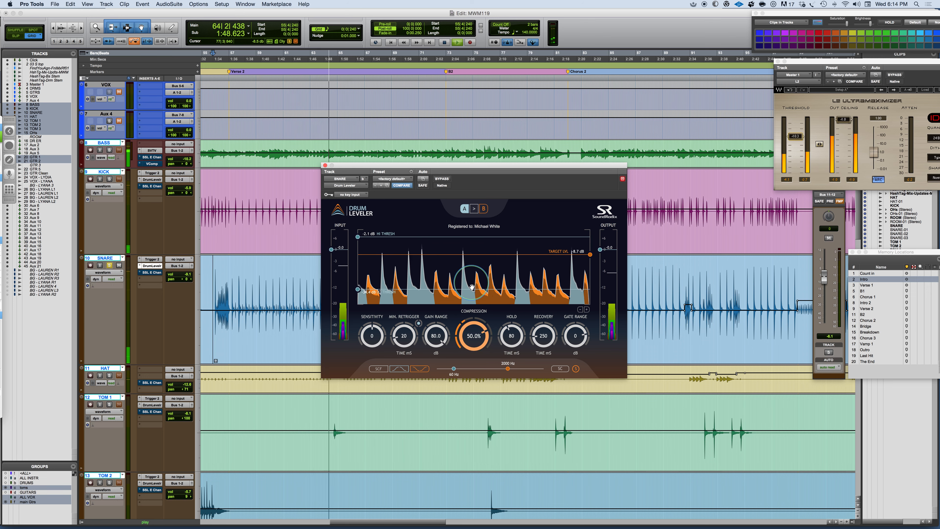
key("space")
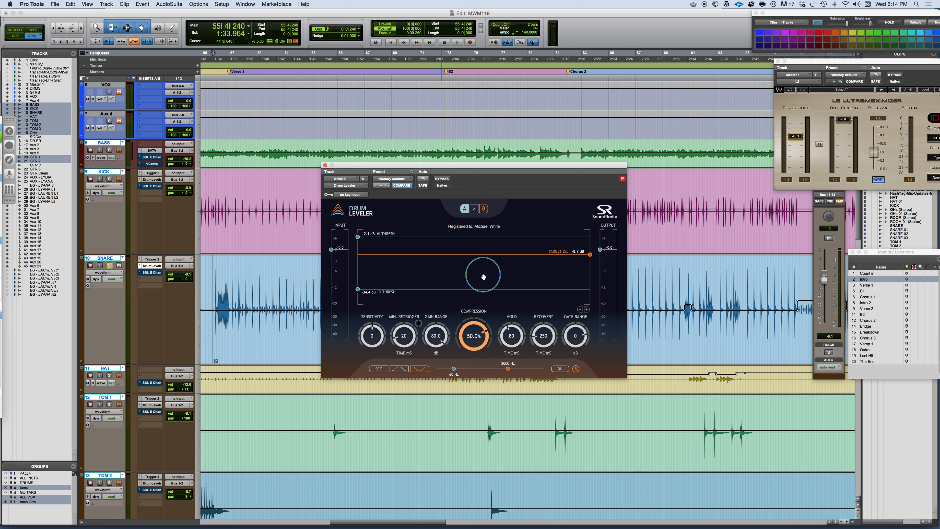
Step: Open the kick track's Drum Leveler, add the kick to the solo and play Verse 2
left_click(150, 180)
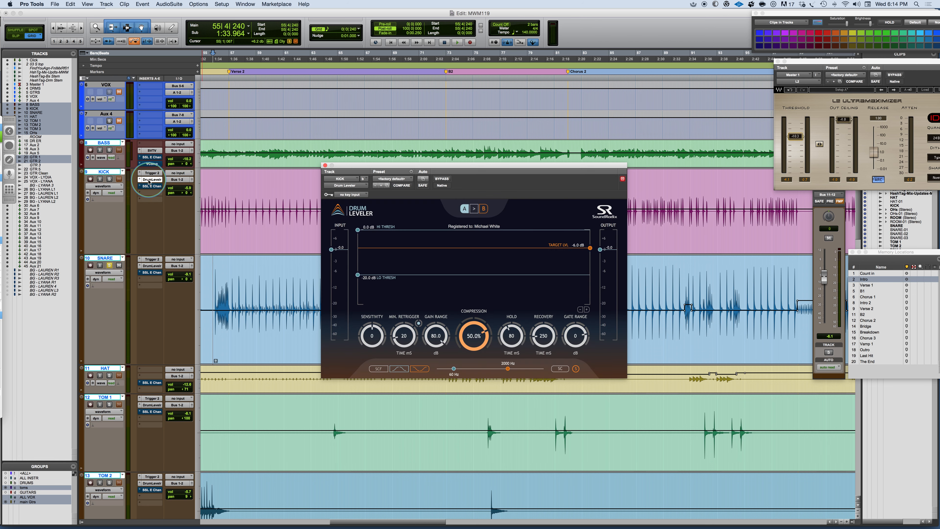
left_click(110, 180)
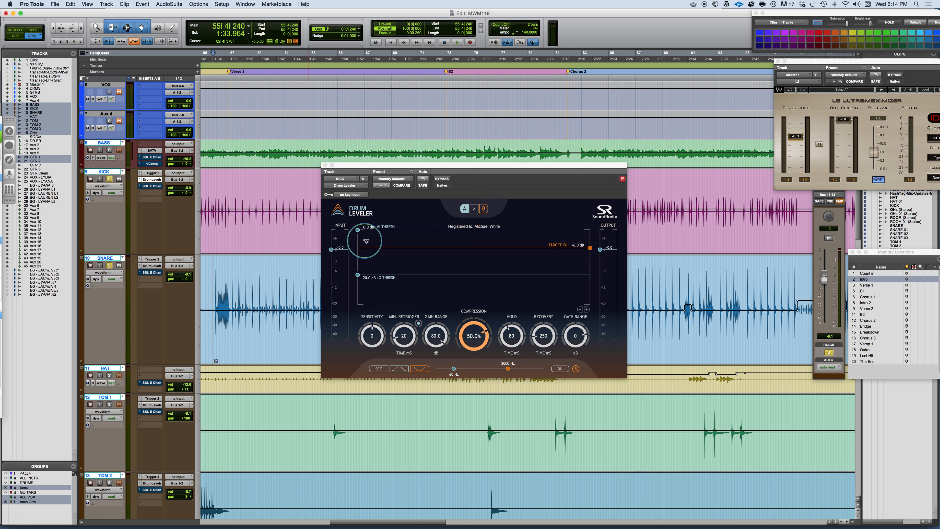
key("space")
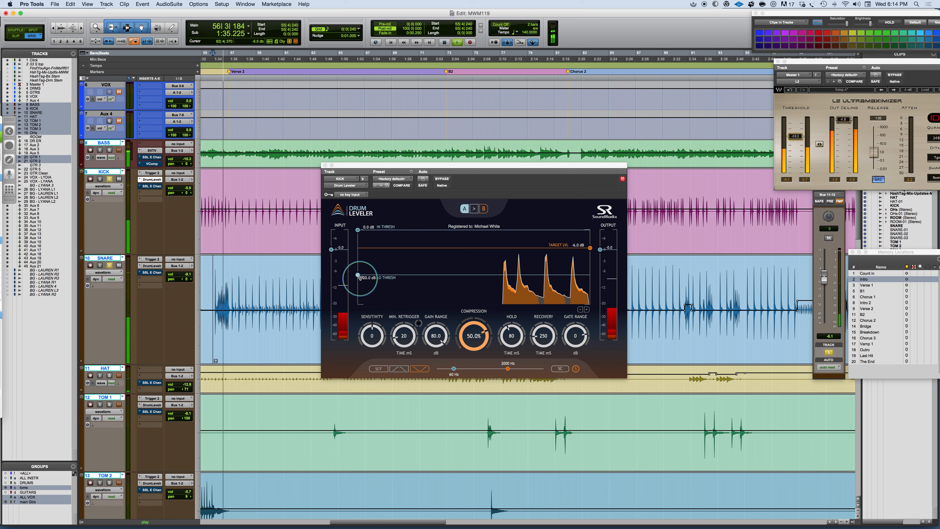
Step: Try a high threshold of -13.2 dB on the kick, then set it to -2.3 dB and the low threshold to -34.2 dB
left_click_drag(359, 277, 357, 287)
left_click_drag(358, 230, 358, 264)
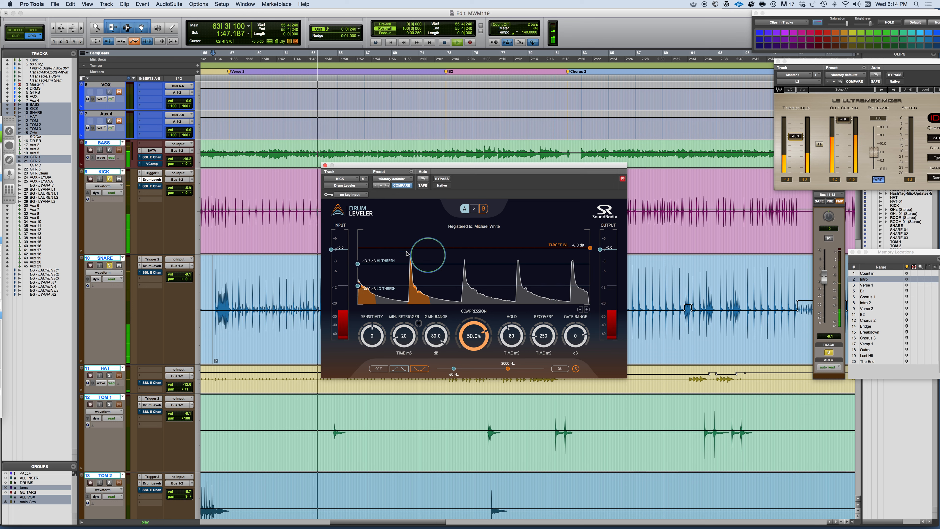
left_click_drag(358, 264, 359, 239)
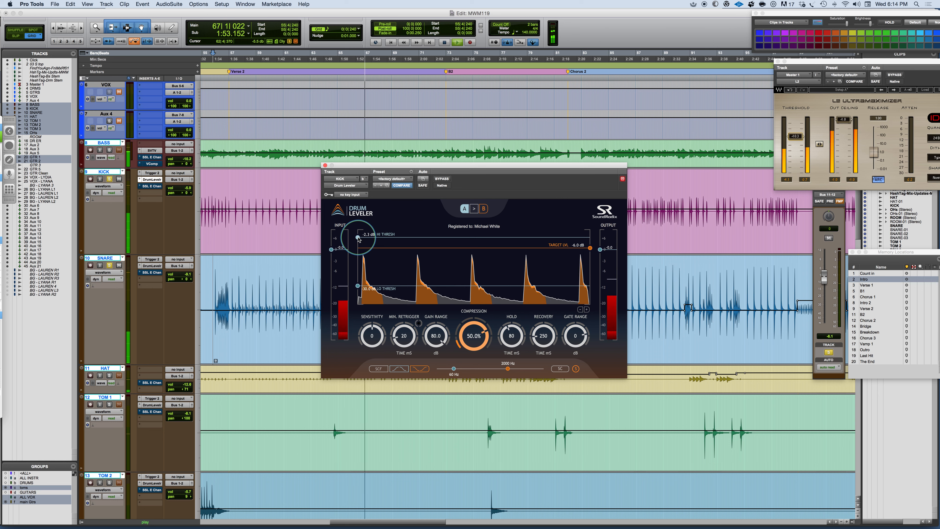
left_click_drag(358, 289, 357, 291)
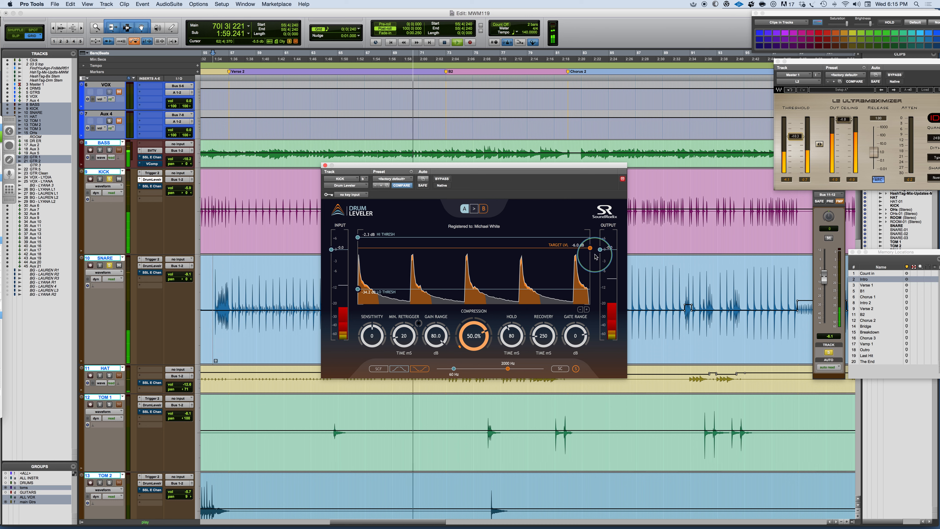
Step: Check the kick against its bypassed sound and set its target level to -7.3 dB
left_click(442, 179)
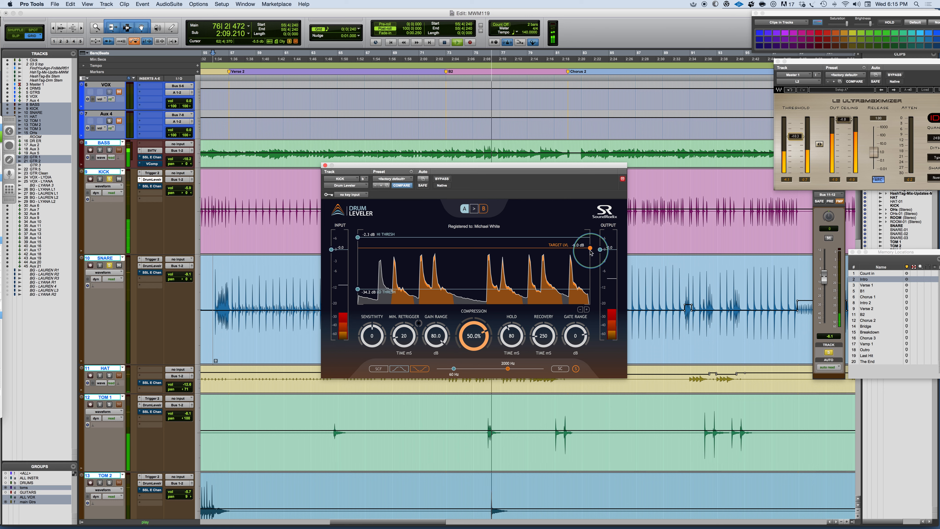
left_click_drag(590, 247, 590, 252)
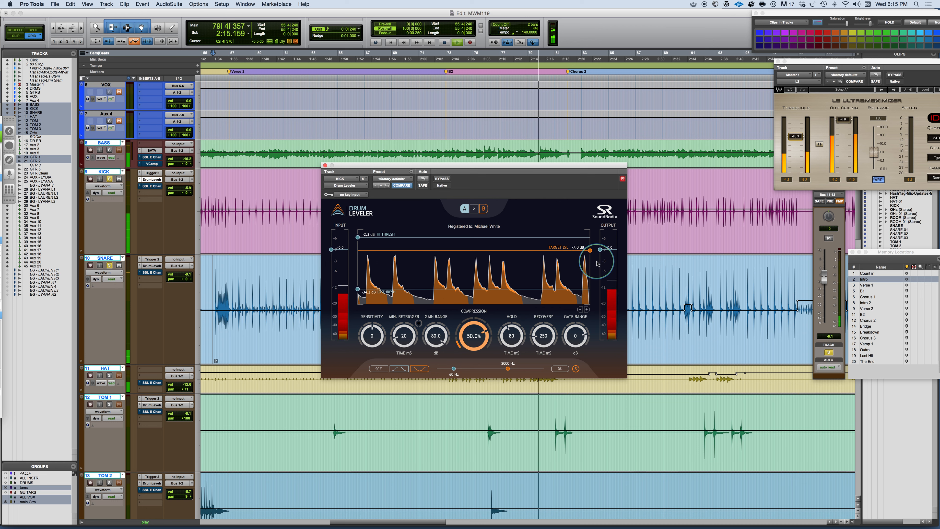
left_click_drag(591, 253, 590, 254)
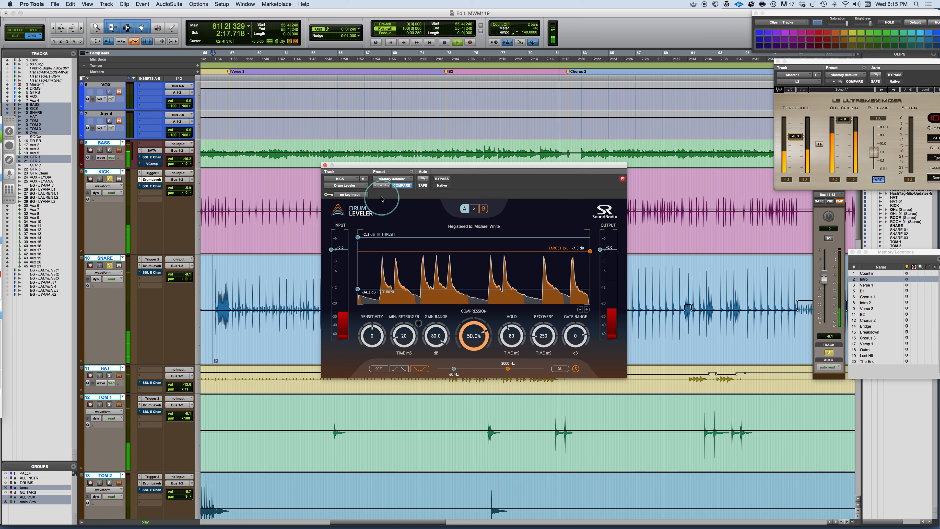
Step: Compare the kick with Drum Leveler bypassed and active, replaying Verse 2 for each state
left_click(442, 178)
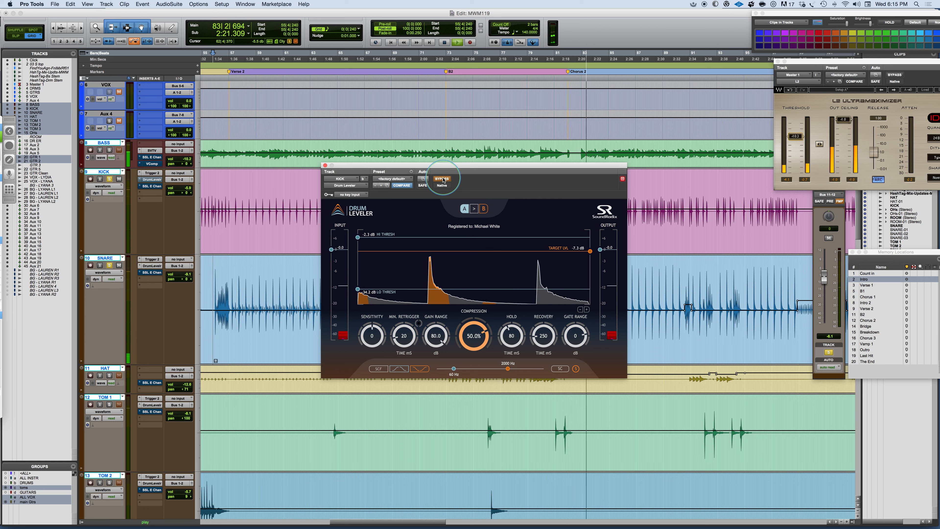
left_click(443, 178)
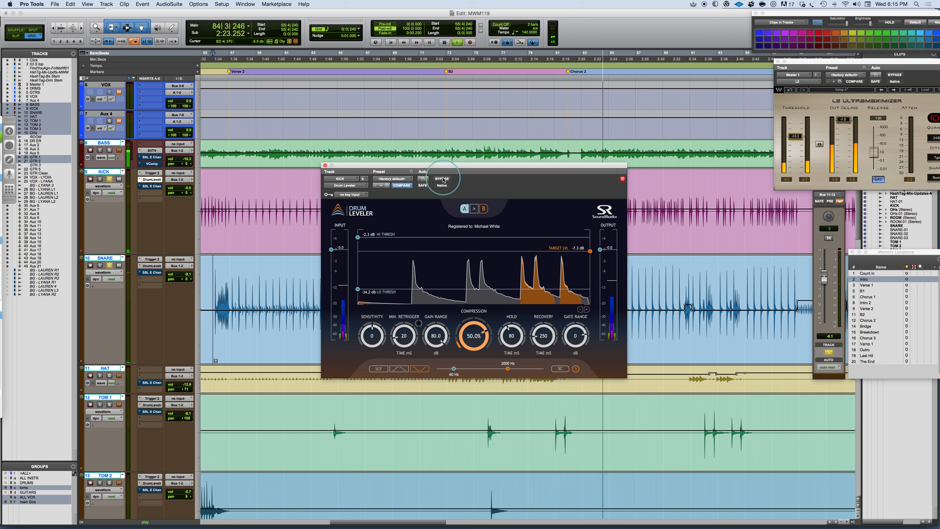
key("space")
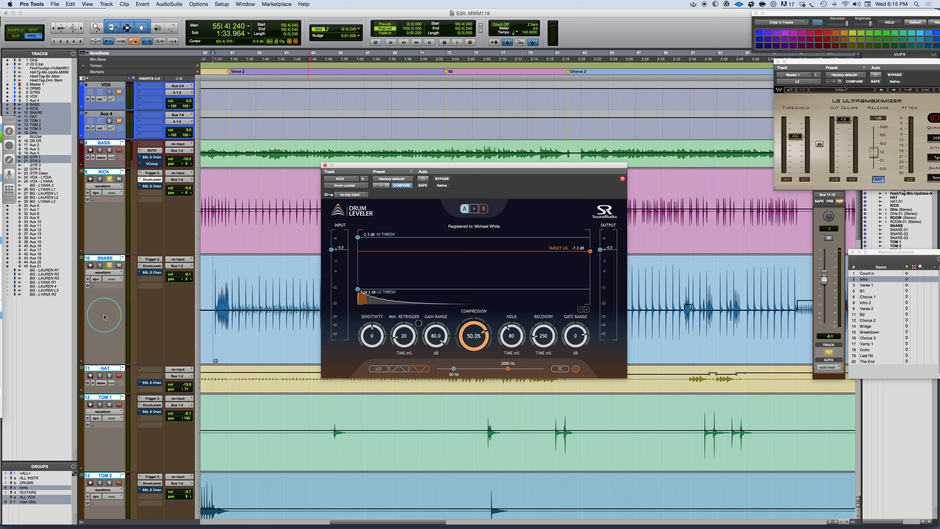
left_click(149, 181, "super")
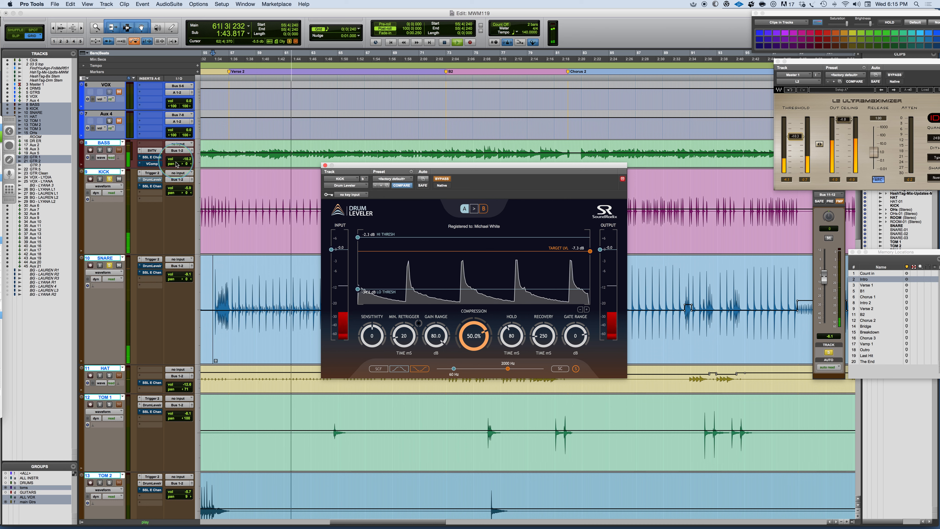
key("space")
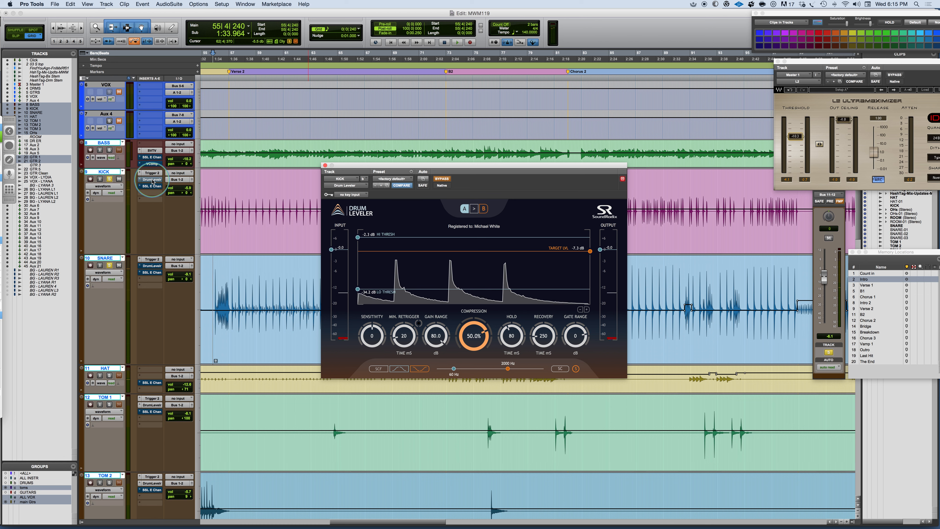
left_click(152, 180, "super")
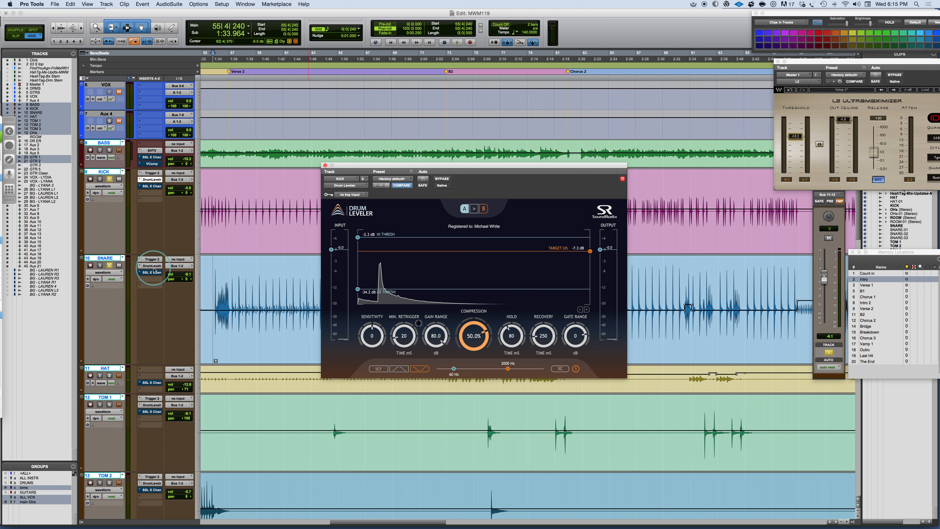
key("space")
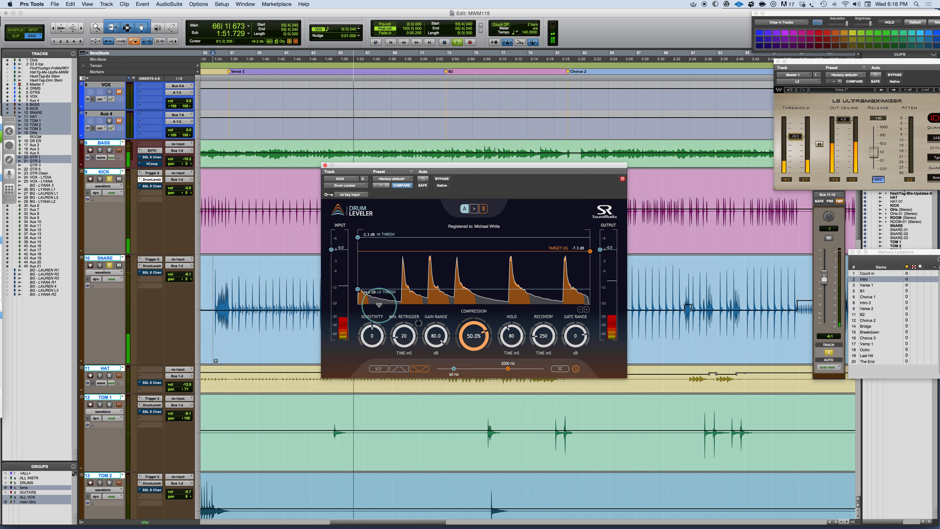
key("space")
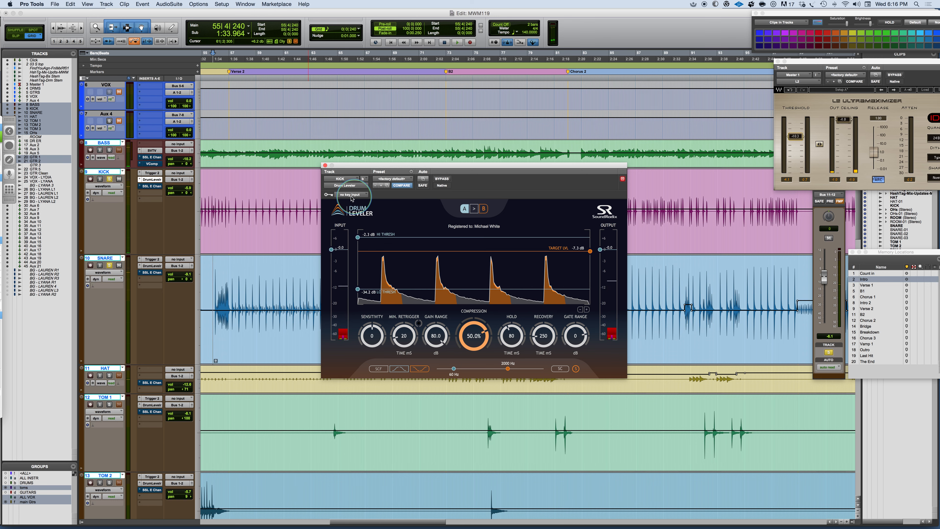
Step: Uncover the kick waveform and inspect its hits onward through B2 and Chorus 2
left_click_drag(396, 167, 382, 294)
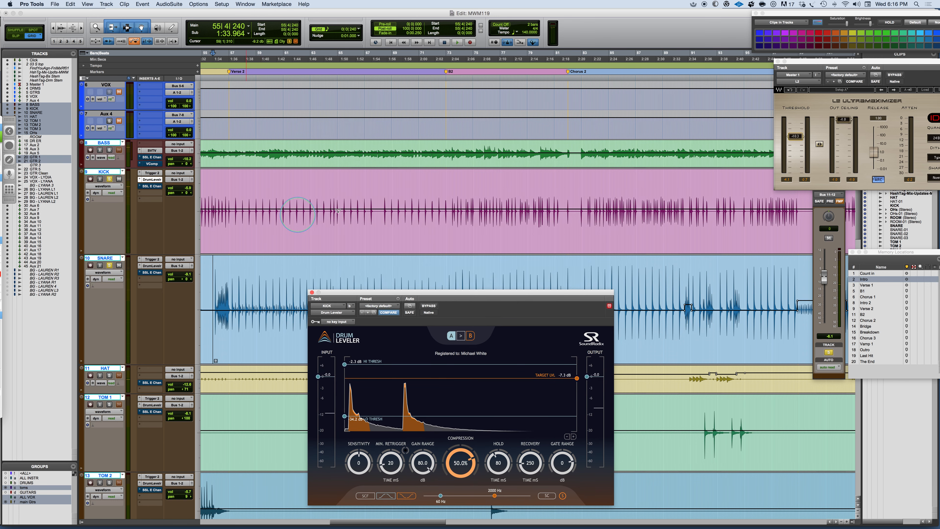
scroll(530, 223, "right", 5)
scroll(530, 223, "right", 2)
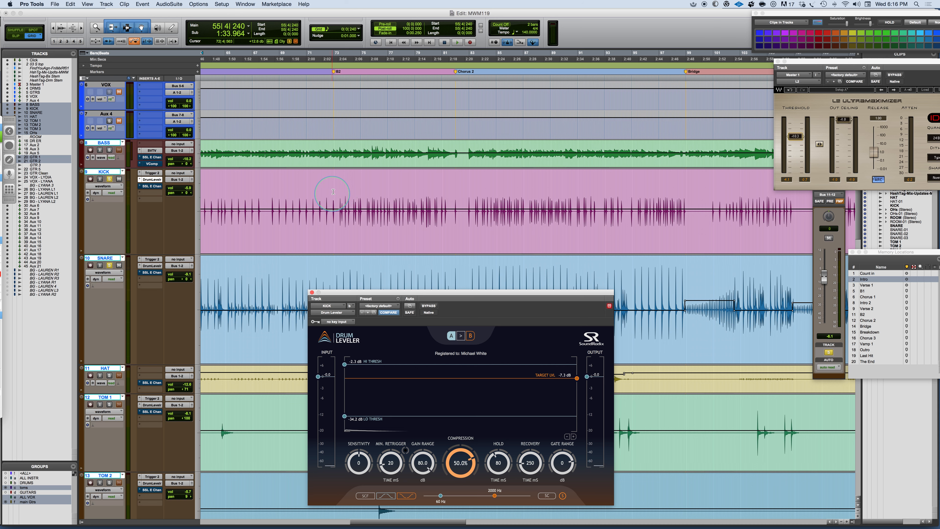
Step: Move the plug-in window clear of the snare waveform, open the snare's Drum Leveler and set its high threshold to -9.4 dB during playback
left_click_drag(471, 297, 522, 81)
left_click(147, 267)
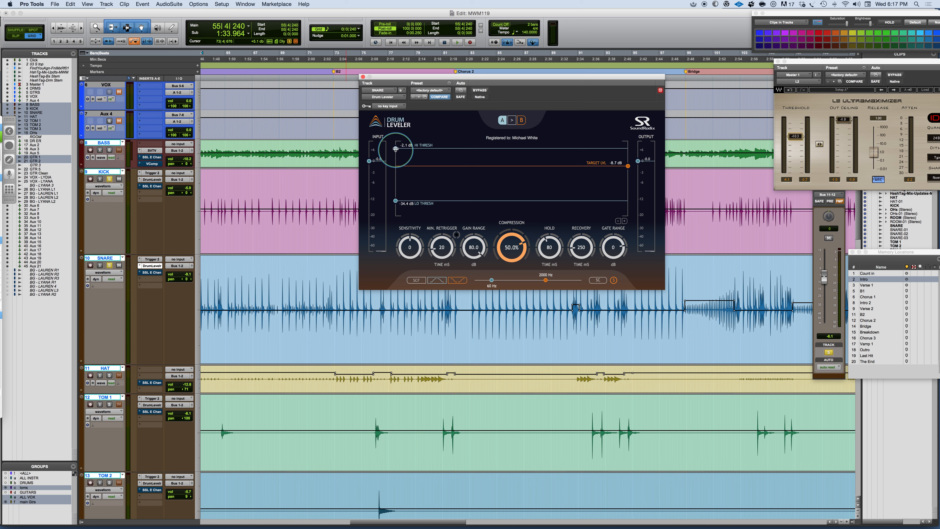
left_click_drag(396, 149, 396, 166)
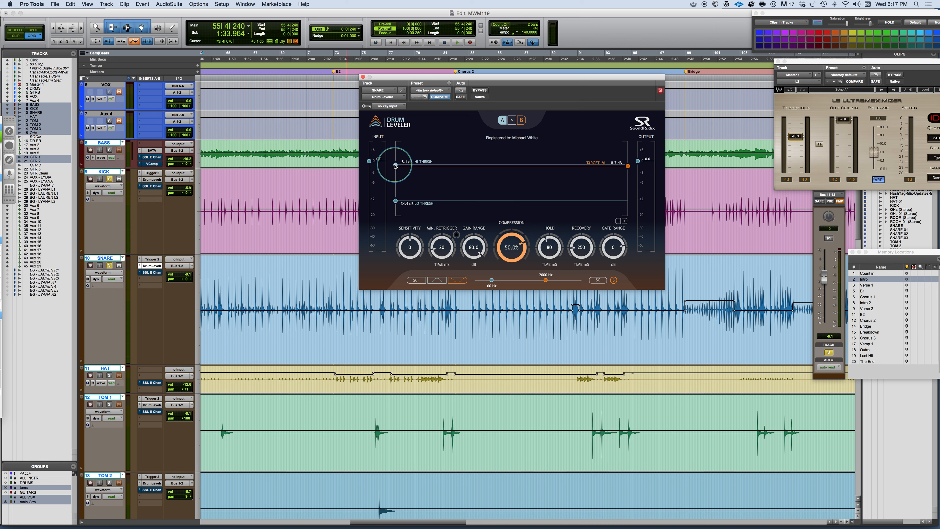
key("space")
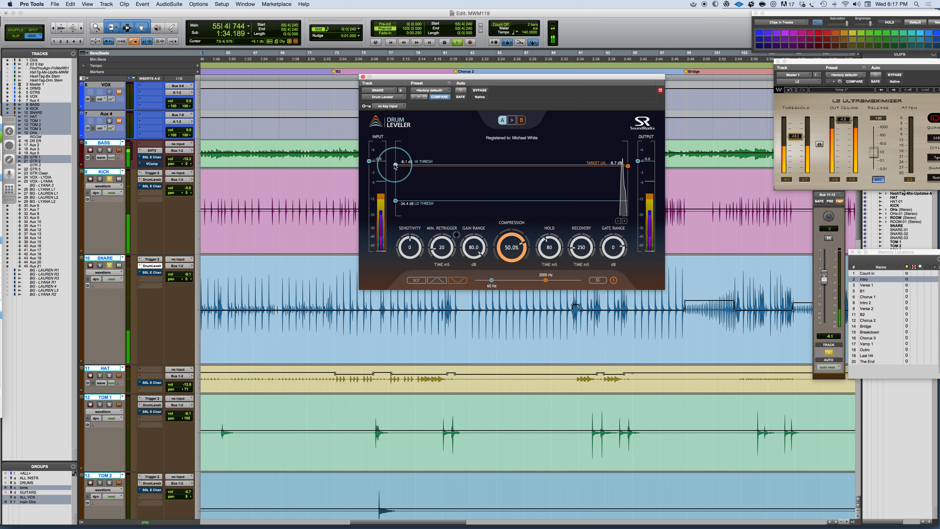
left_click_drag(396, 166, 394, 170)
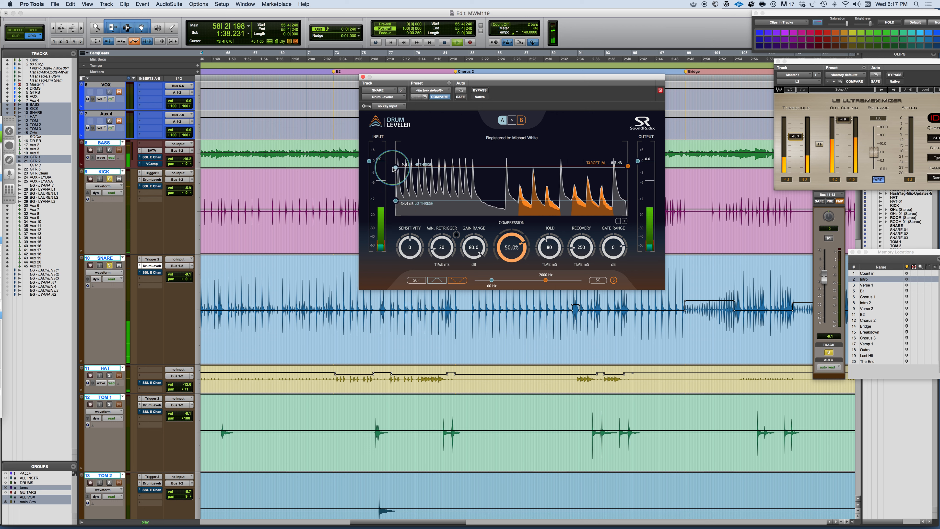
Step: Toggle Drum Leveler's bypass on the snare during playback to compare the sound, leaving the plug-in active
left_click(480, 91)
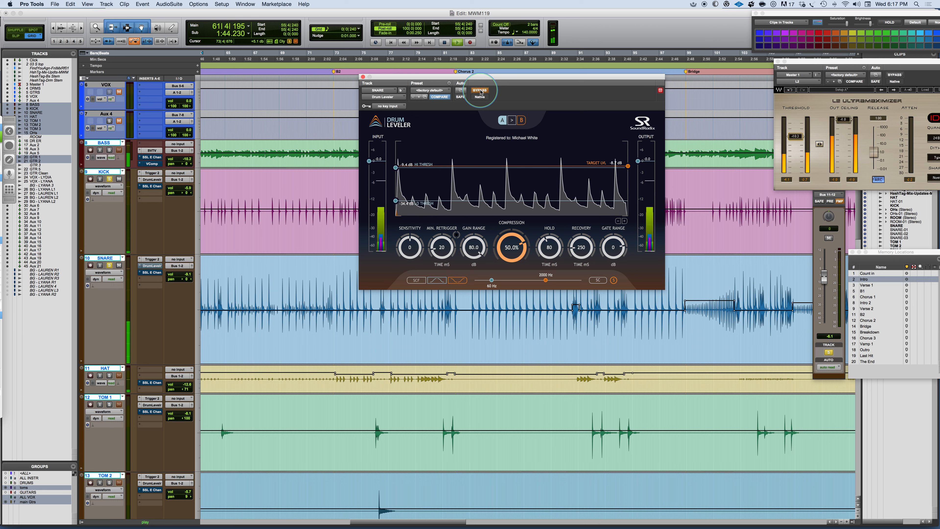
left_click(481, 91)
left_click(481, 91)
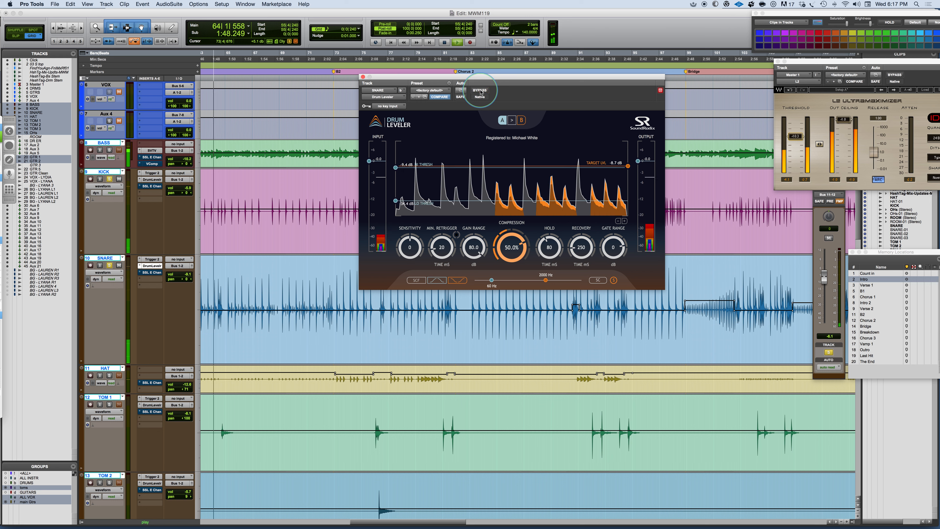
Step: Stop playback, set the snare's gain range to 25.9 dB and play Verse 2 again
left_click(466, 261)
key("space")
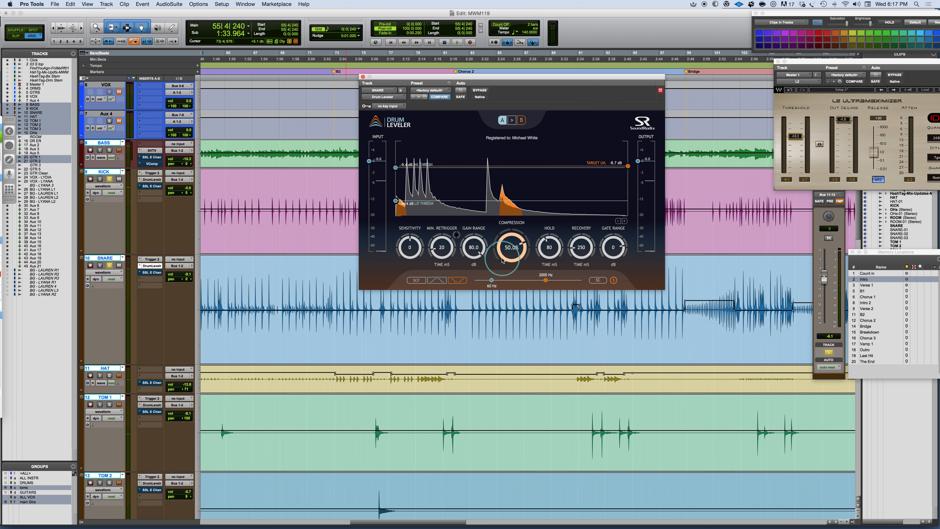
left_click_drag(472, 273, 467, 236)
key("space")
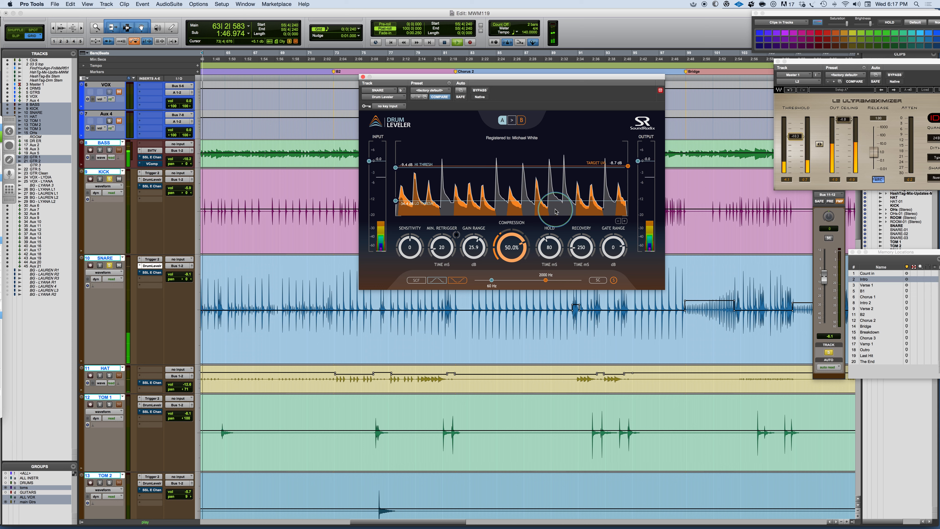
Step: Set the snare's compression to -33.6%, restart Verse 2 and take the kick out of solo
left_click_drag(512, 242, 510, 256)
key("space")
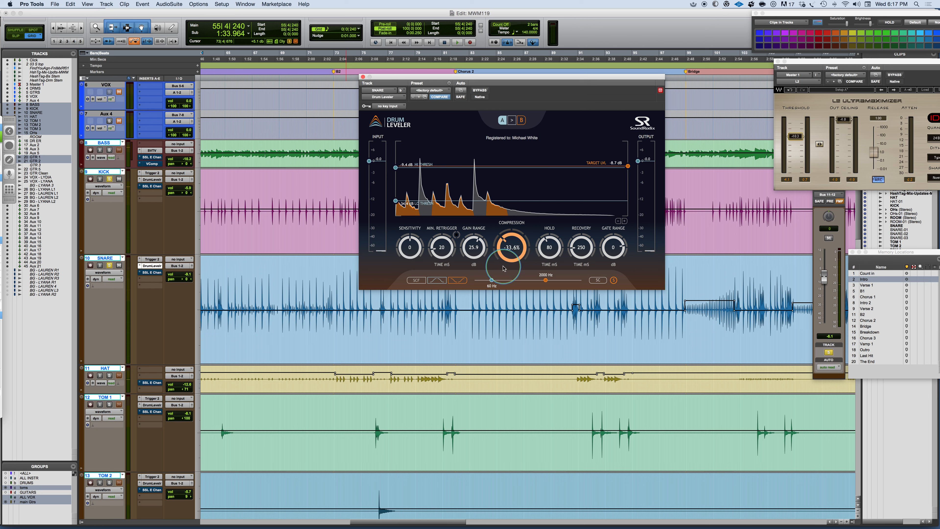
key("space")
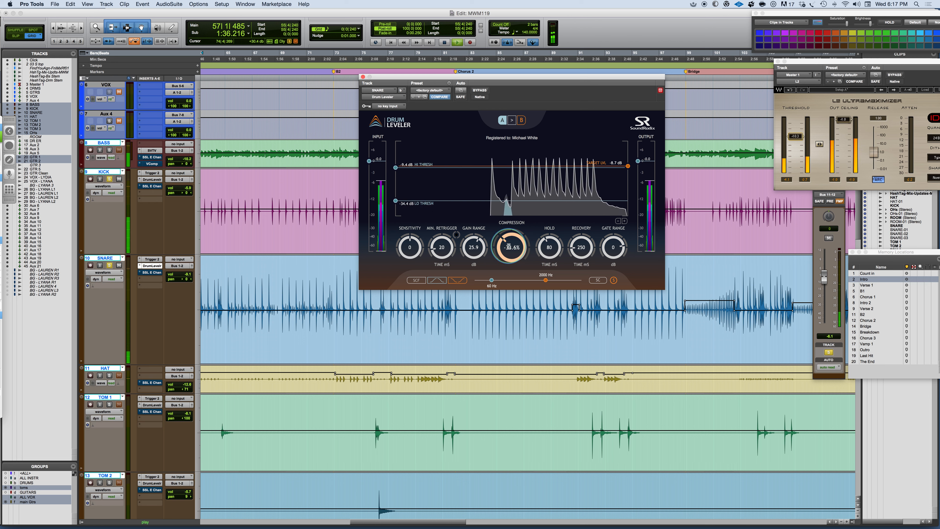
left_click(109, 179)
left_click(110, 179)
Step: Raise the snare's high threshold to -0.5 dB and set its compression to -56.5% during playback
left_click(397, 169)
left_click_drag(397, 168, 397, 146)
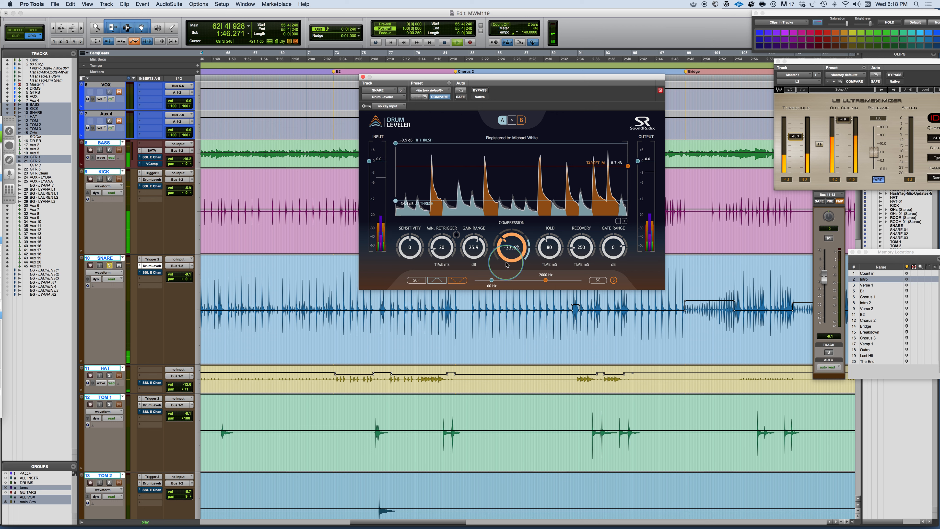
left_click_drag(507, 245, 503, 253)
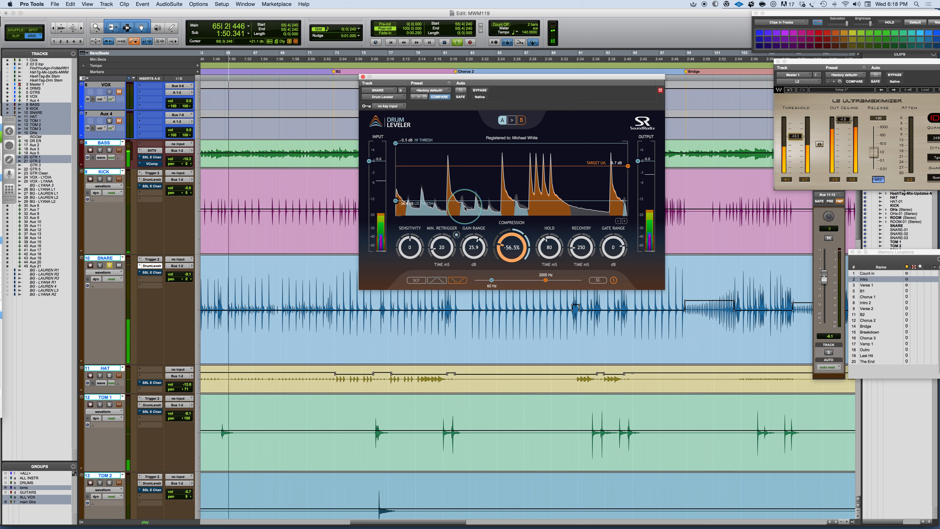
Step: Try stronger negative compression on the snare, at -58.0% and up to -82.3%, restarting playback to hear it
left_click_drag(506, 250, 504, 249)
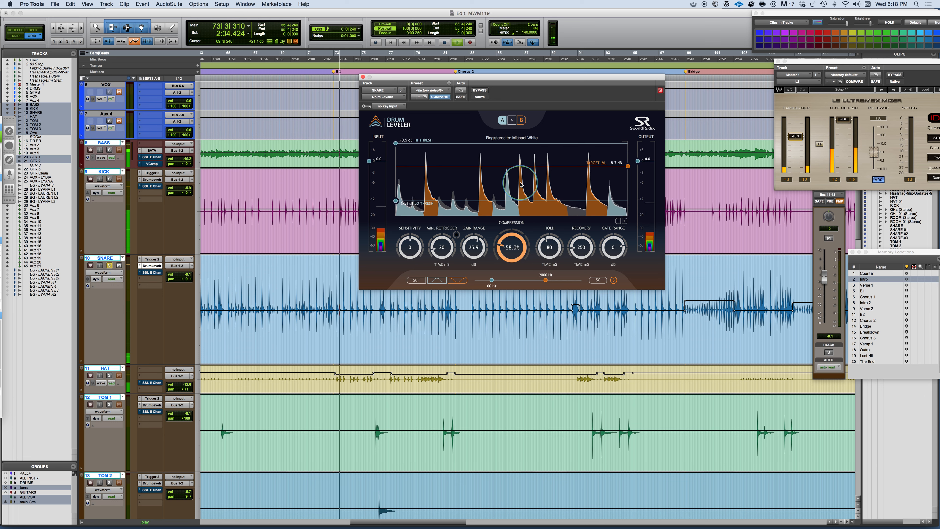
key("space")
left_click_drag(498, 247, 503, 256)
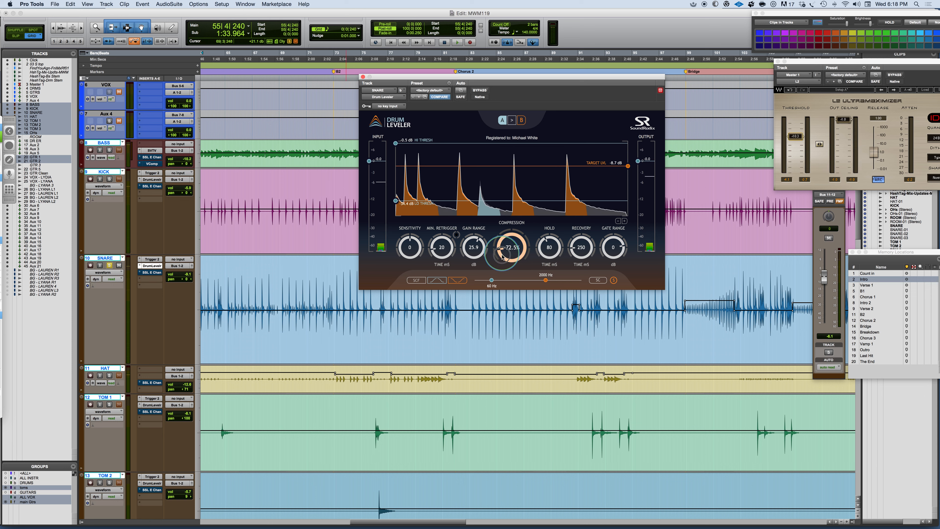
key("space")
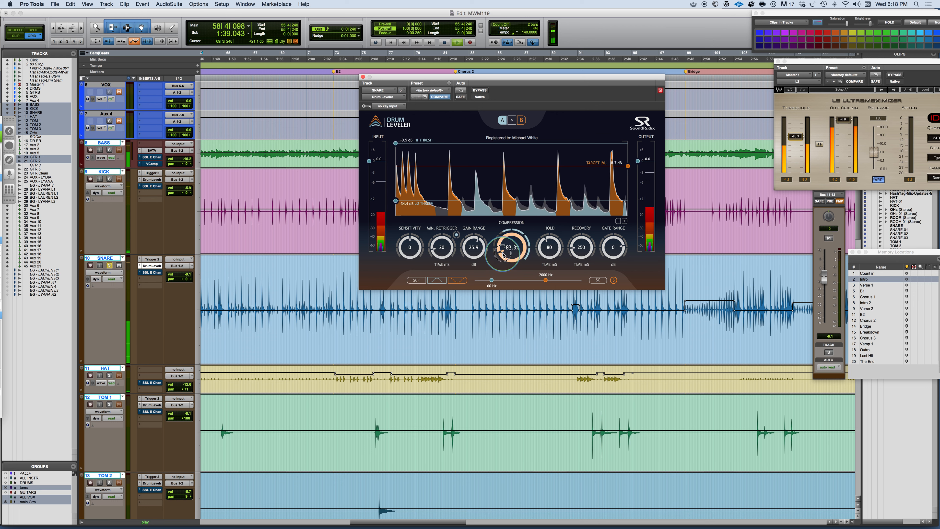
Step: Set the snare's compression to -47.7%, lower its target level to -11.7 dB and stop playback
left_click_drag(504, 243, 503, 240)
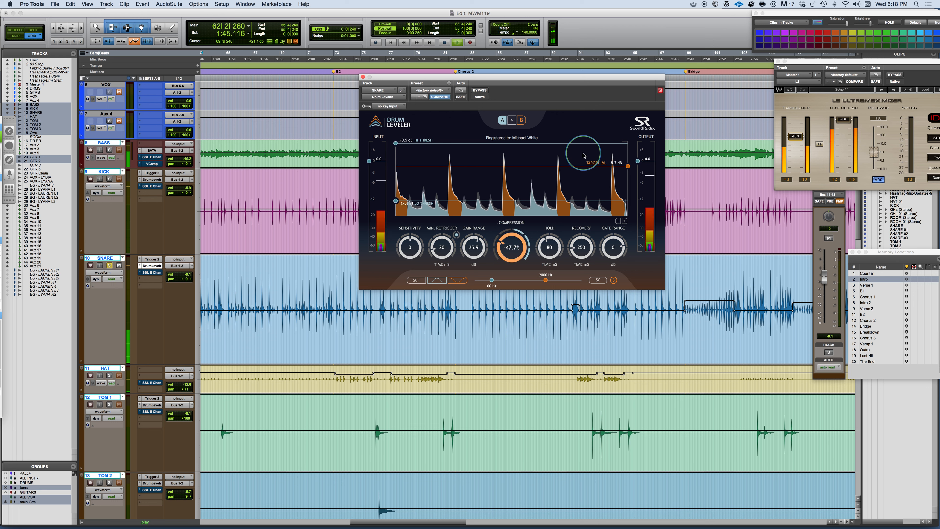
left_click_drag(628, 168, 628, 175)
key("space")
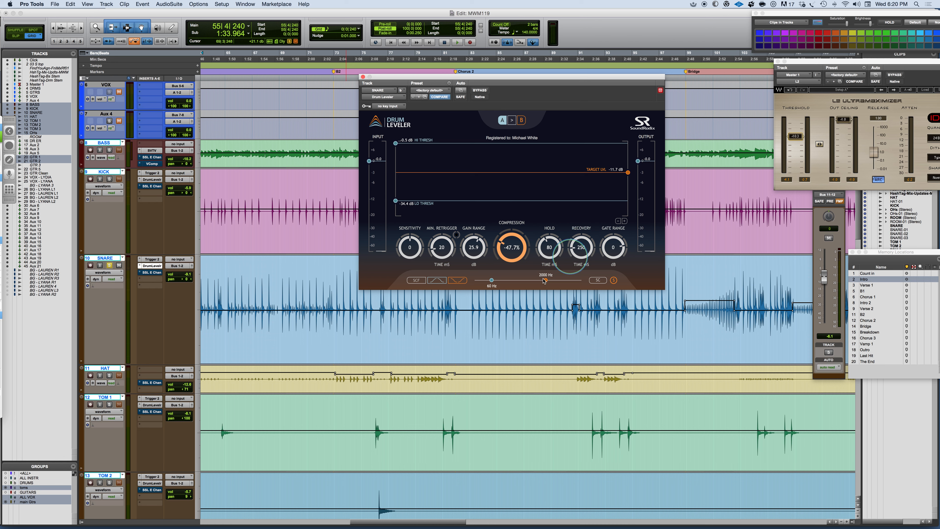
Step: Try the side-chain filter with its band-pass and notch shapes, toggle the side-chain switches on and off, and turn the filter off
left_click(417, 280)
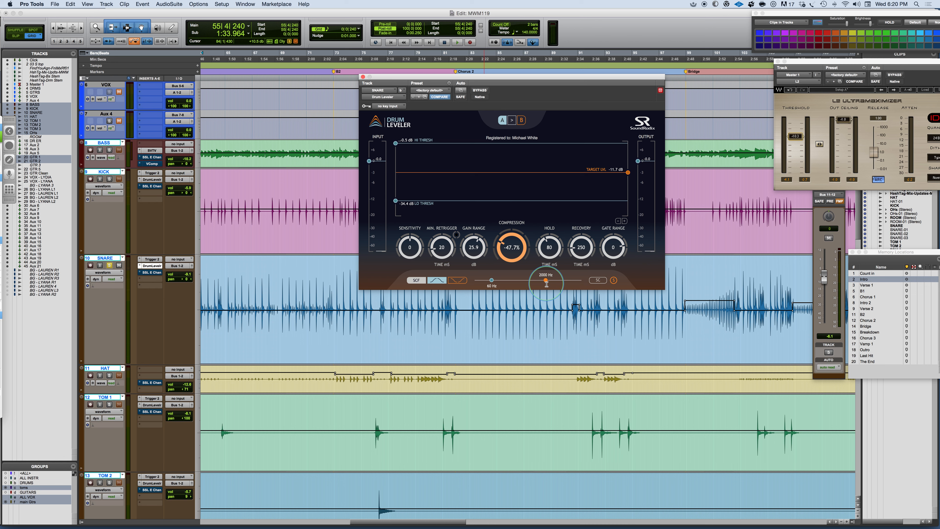
left_click(459, 280)
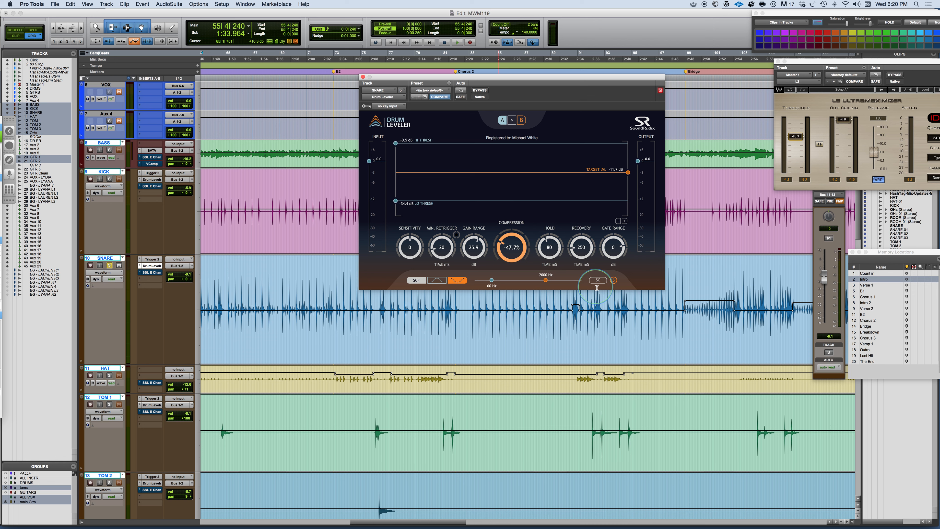
left_click(599, 280)
left_click(614, 281)
left_click(615, 281)
left_click(599, 282)
left_click(419, 281)
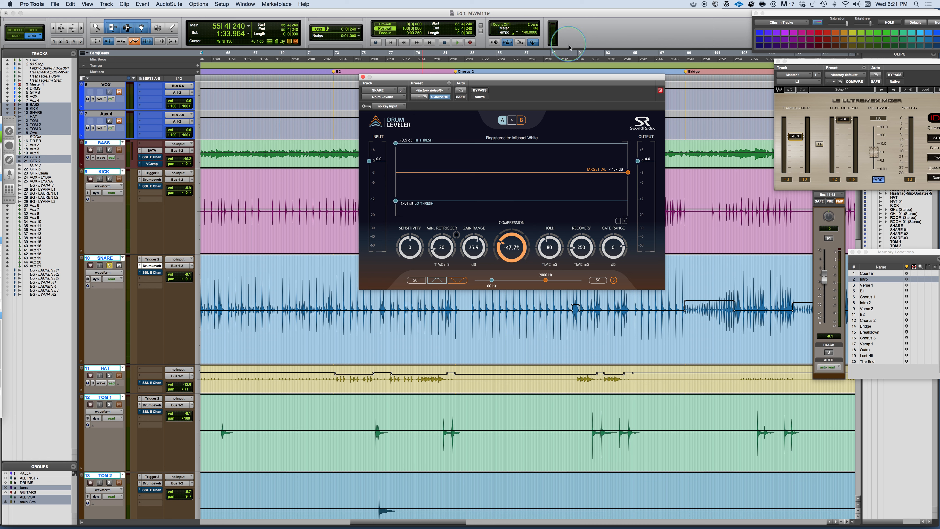
Step: Move the Drum Leveler window slightly down over the track view
left_click_drag(592, 82, 574, 92)
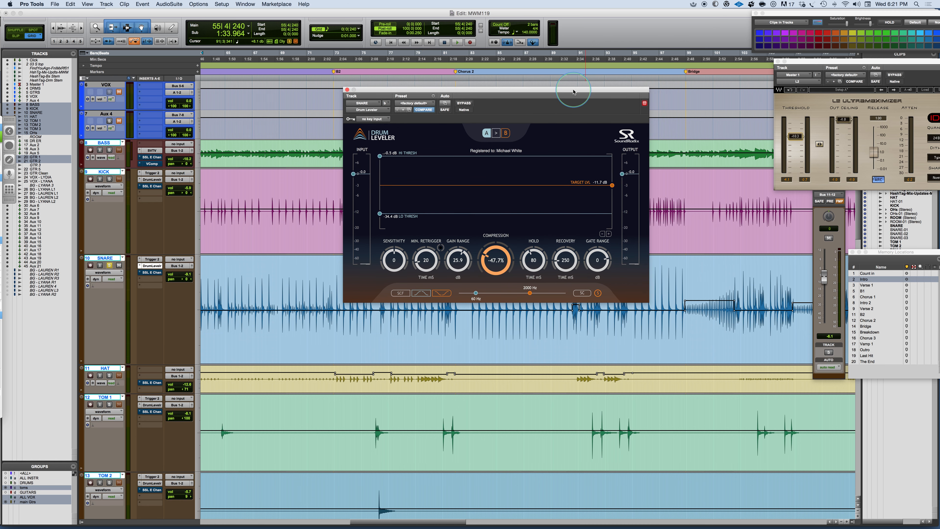